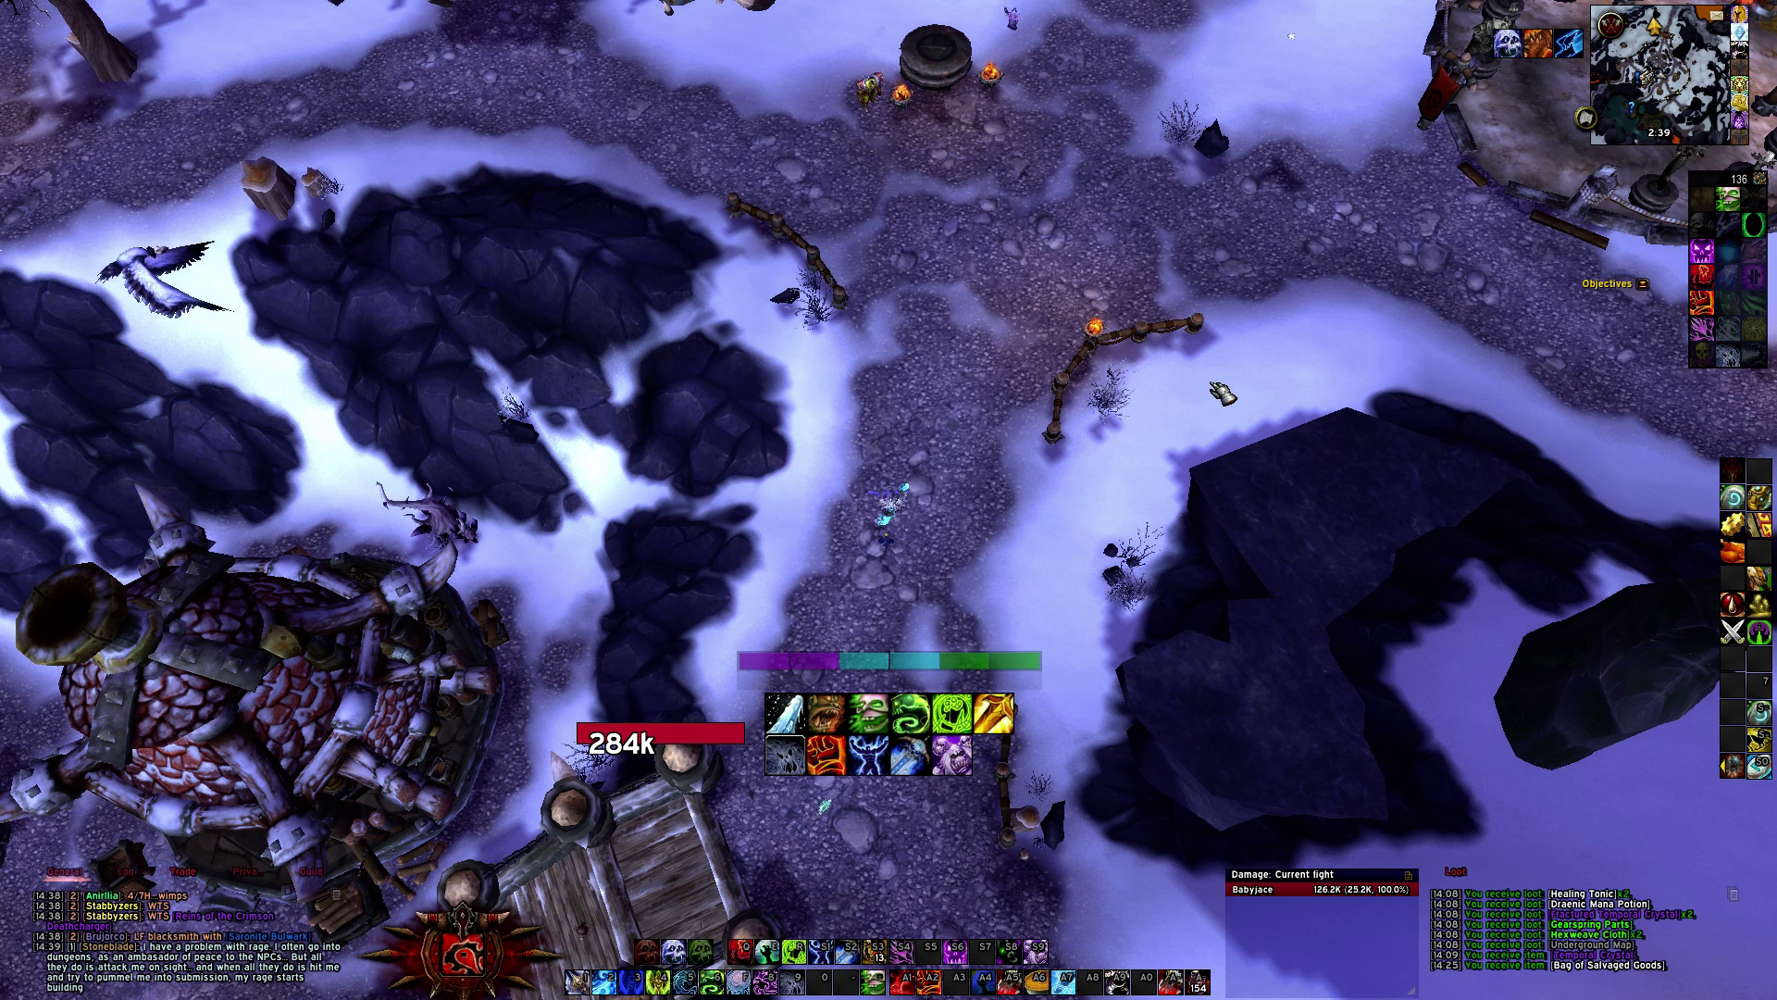
# Start a slash command in the chat edit box.
pyautogui.press('/')
# Show and dismiss ElvUI movers with /moveui, then unlock TellMeWhen icons with /tmw.
pyautogui.write('moveiu')
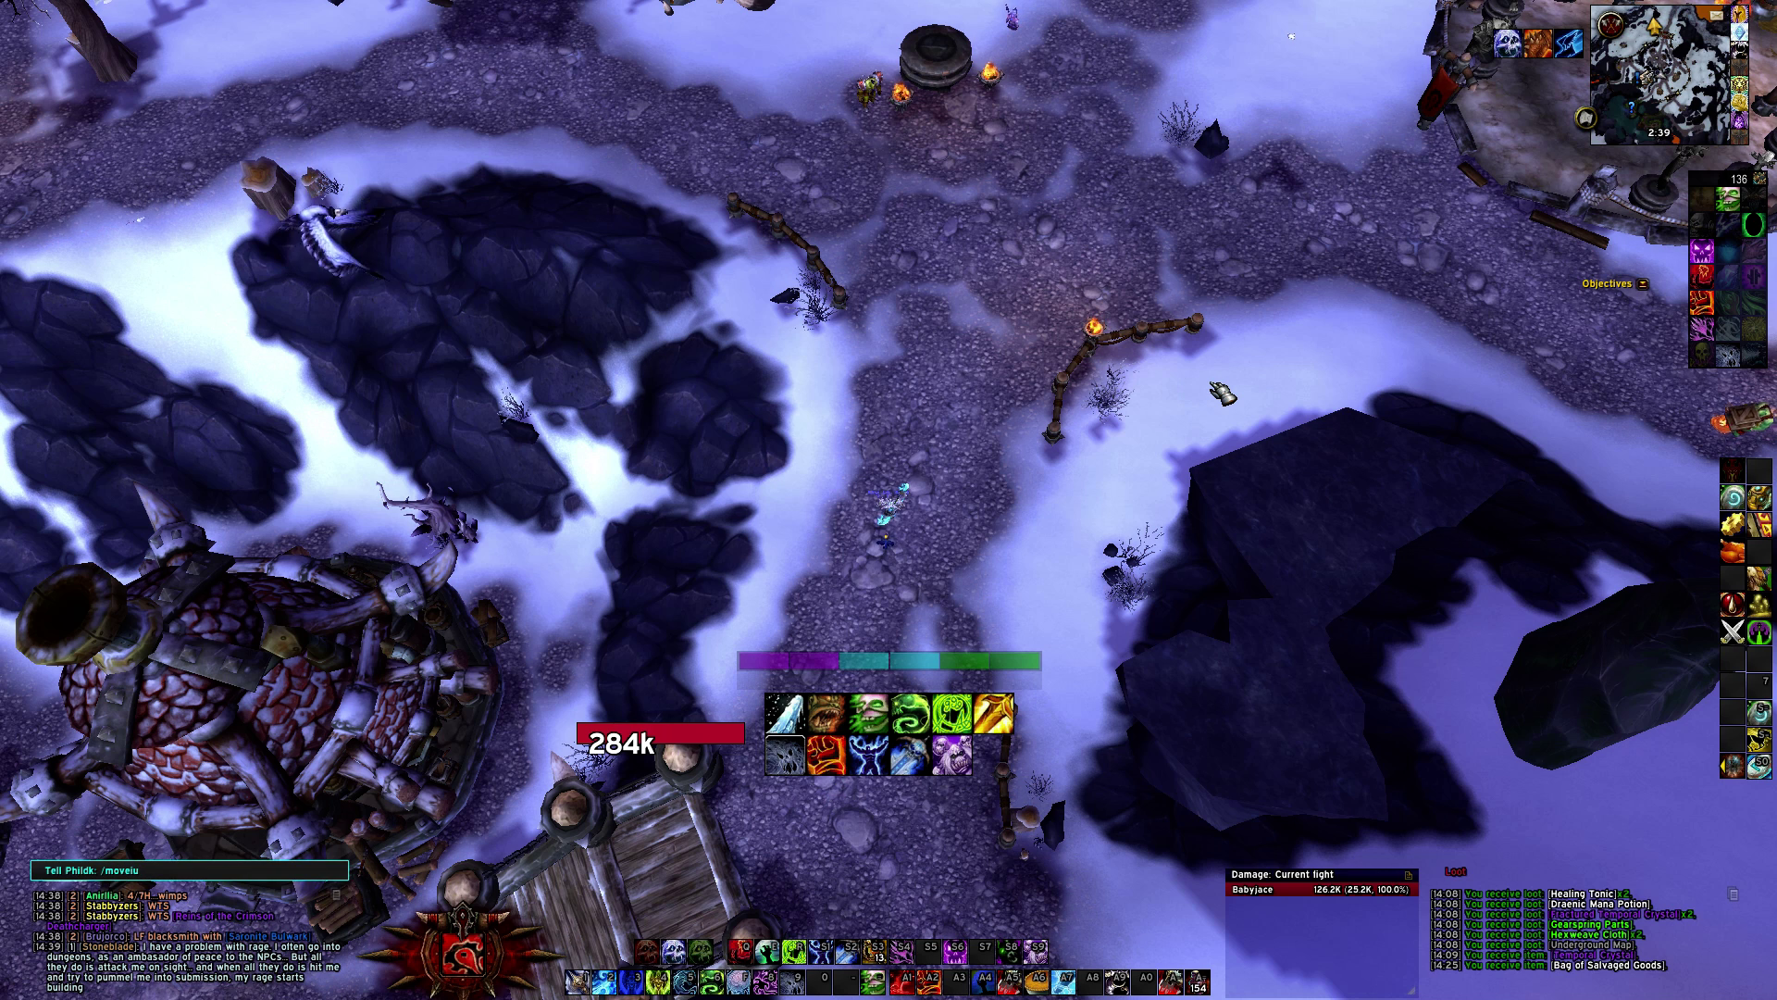
pyautogui.write('i')
pyautogui.press('Return')
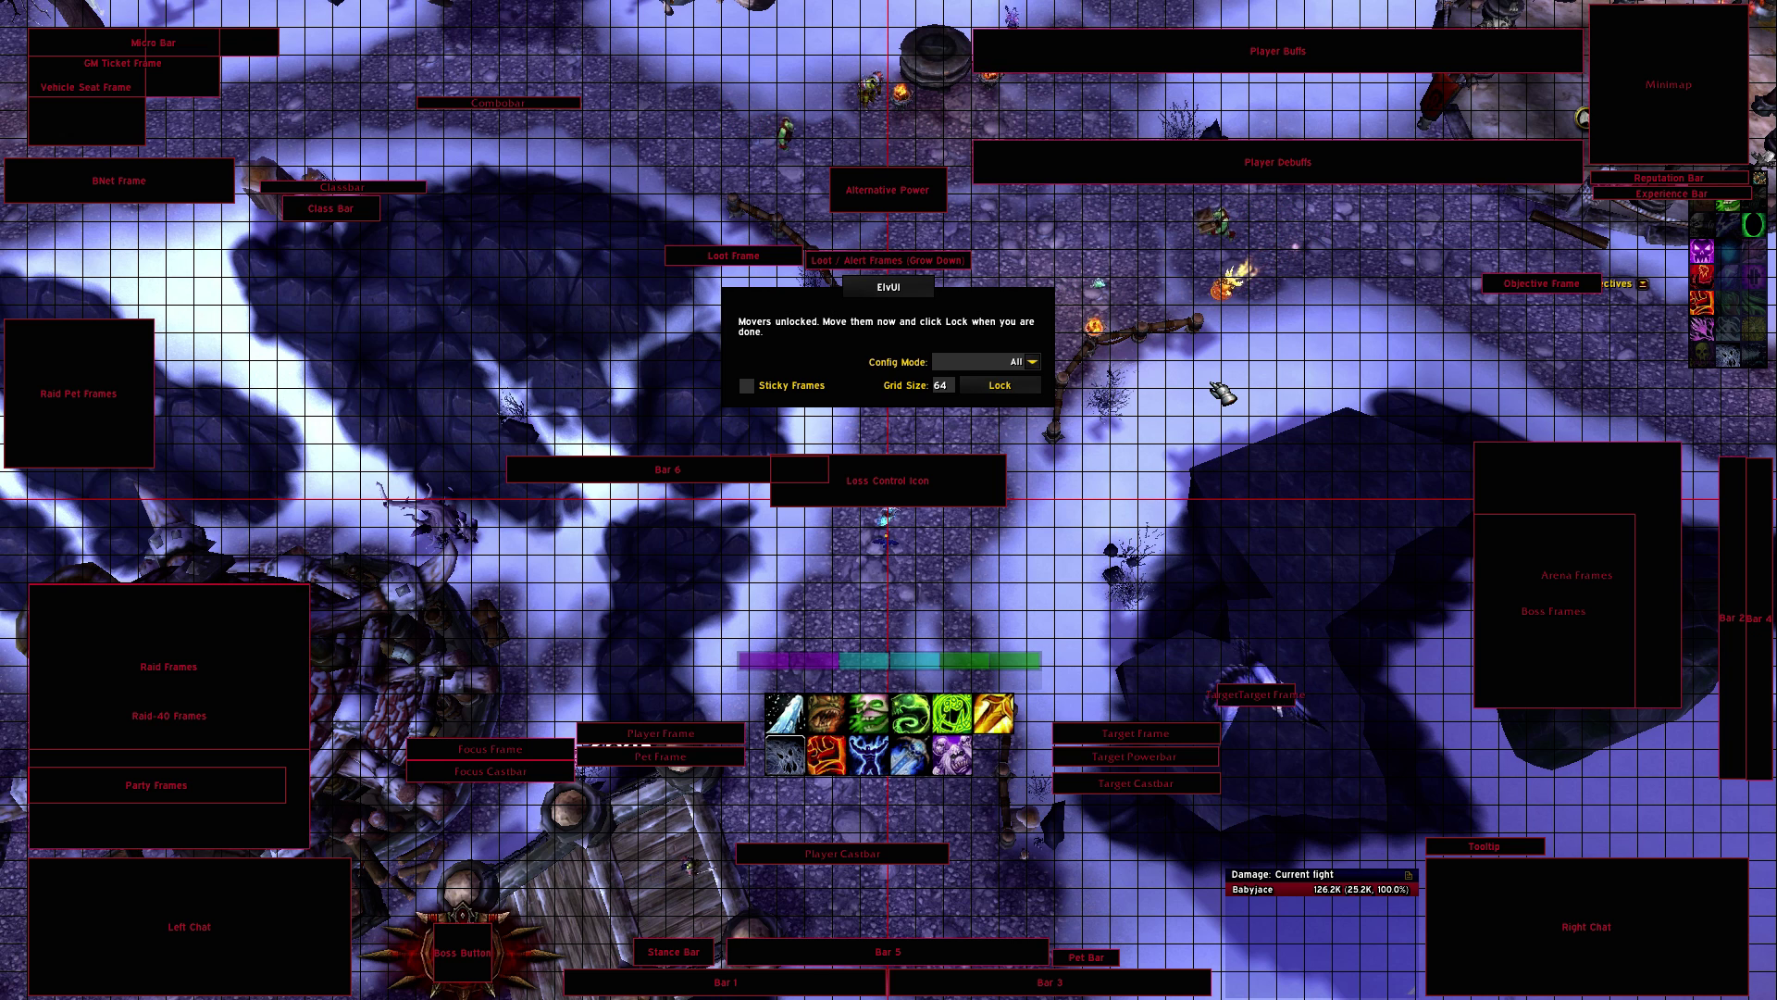
pyautogui.press('Escape')
pyautogui.write('r/tmw')
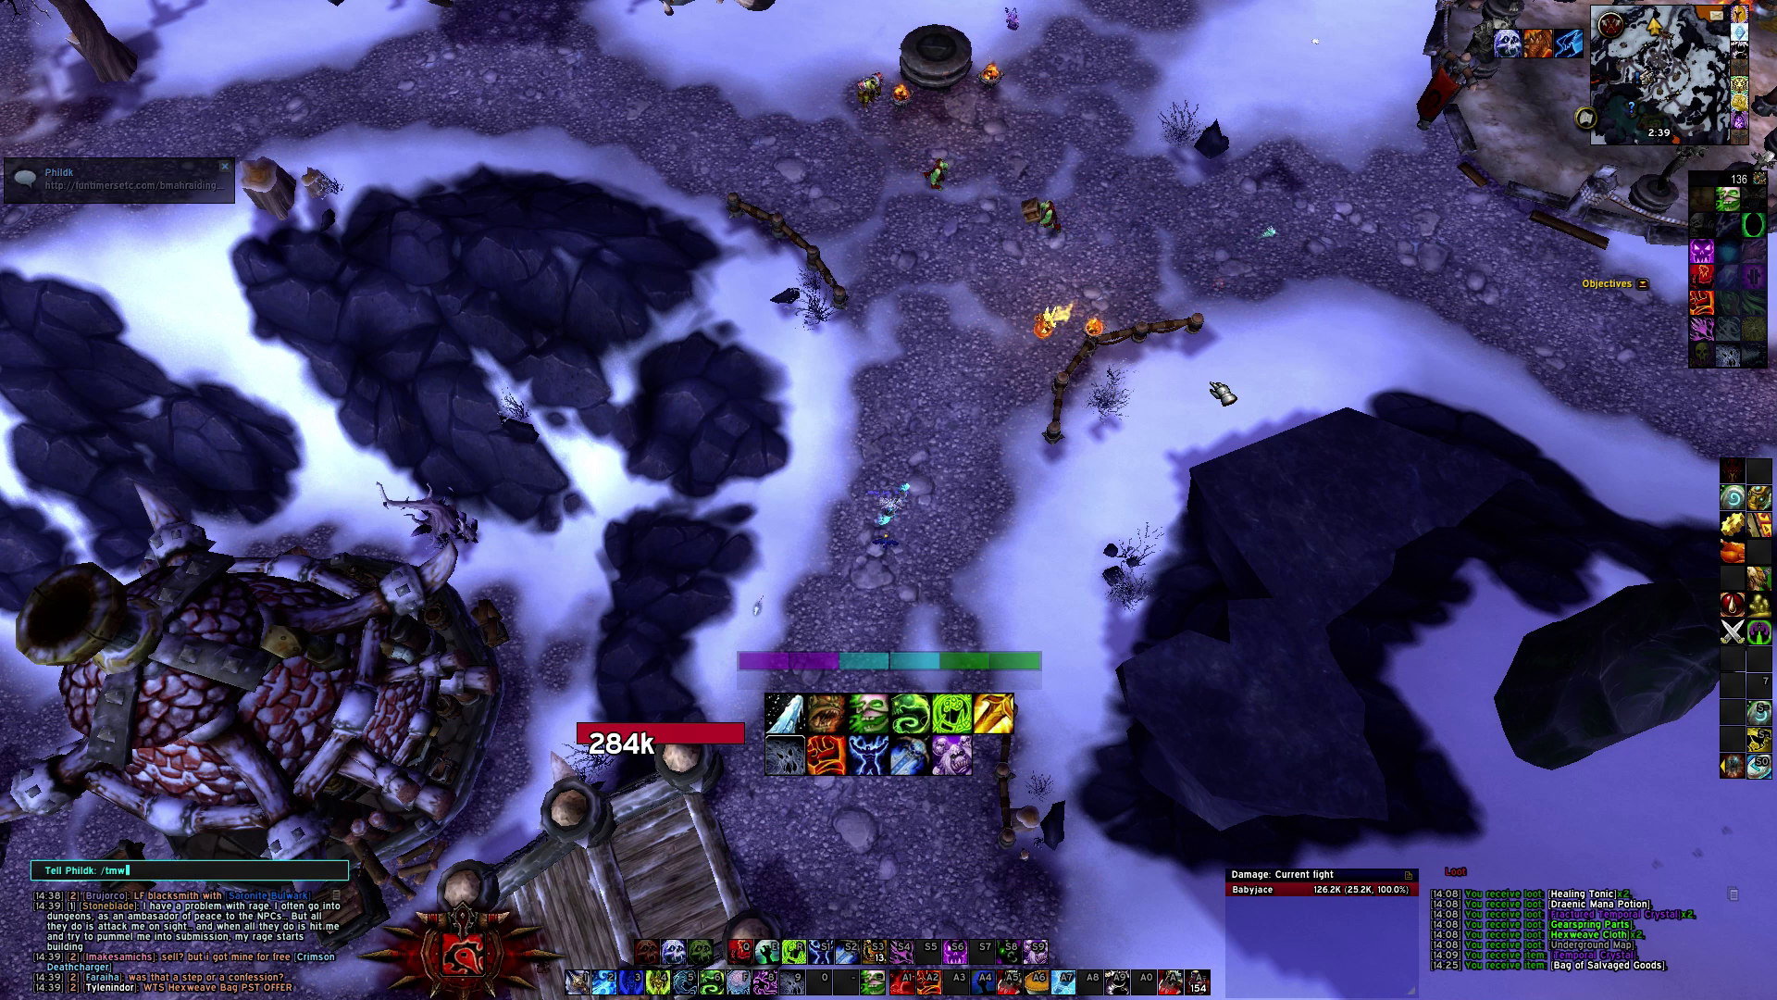
pyautogui.press('Return')
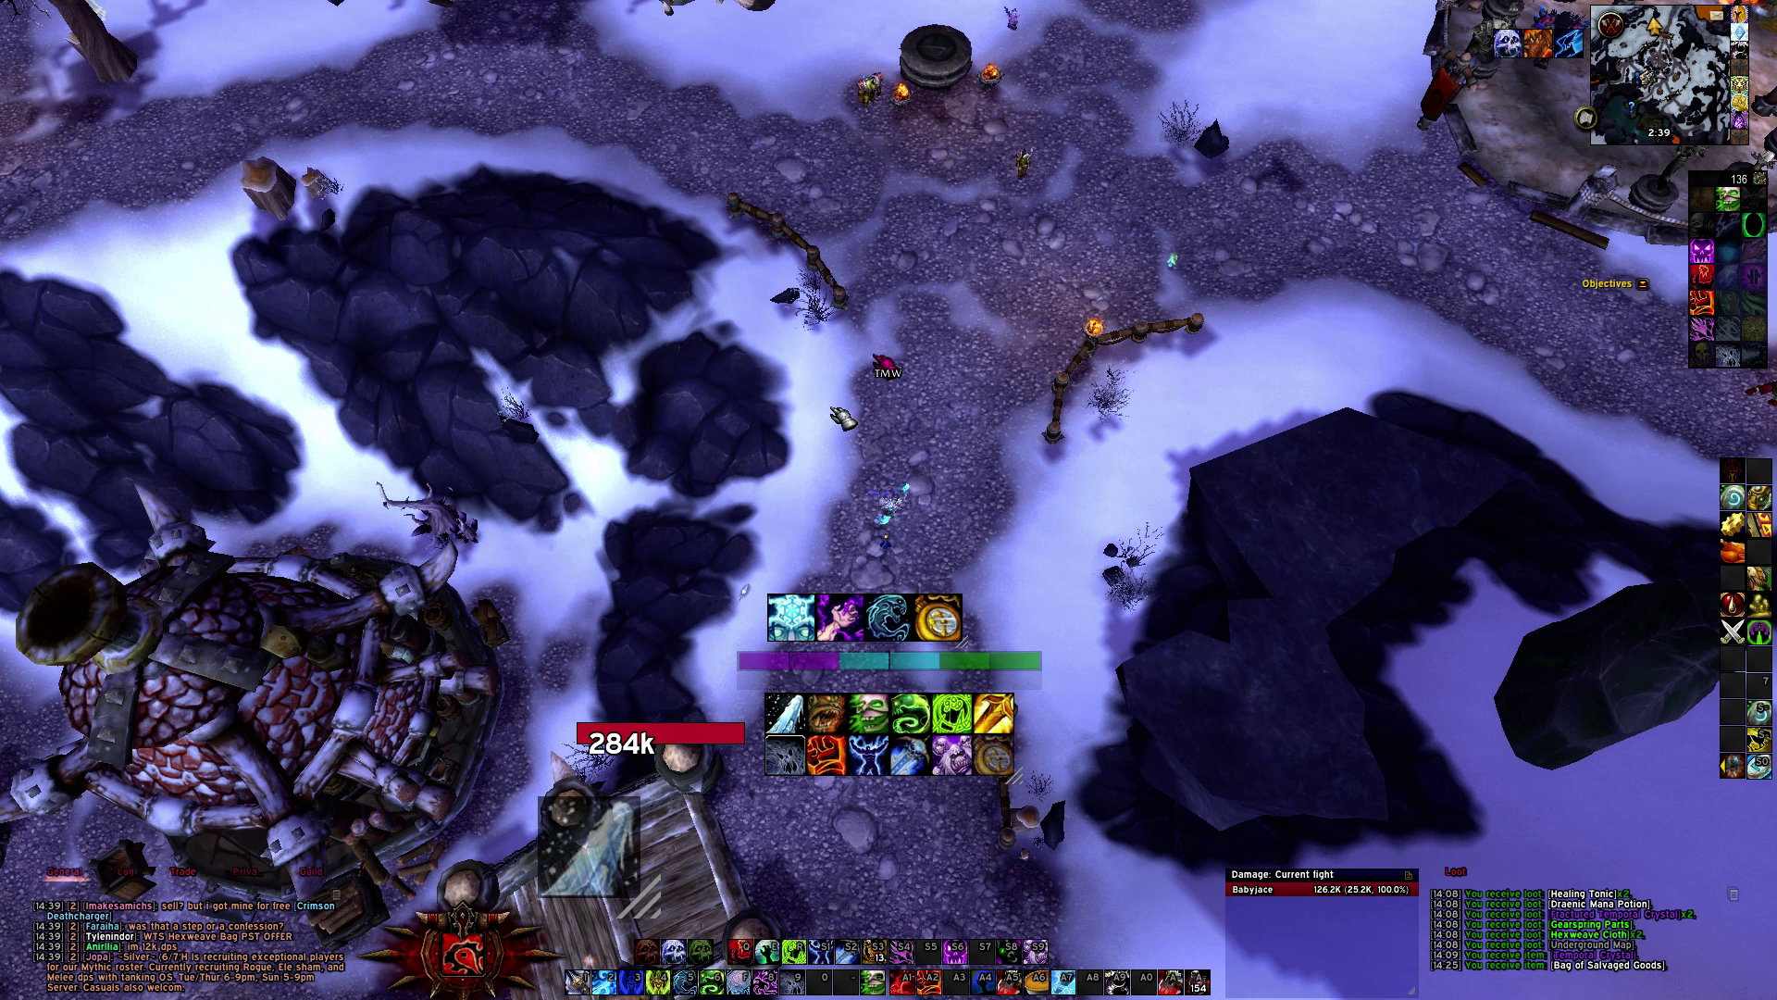
# Check WeakAuras options via /wa, then open TellMeWhen icon 3's Plague Leech cooldown settings.
pyautogui.write('/wa')
pyautogui.press('Return')
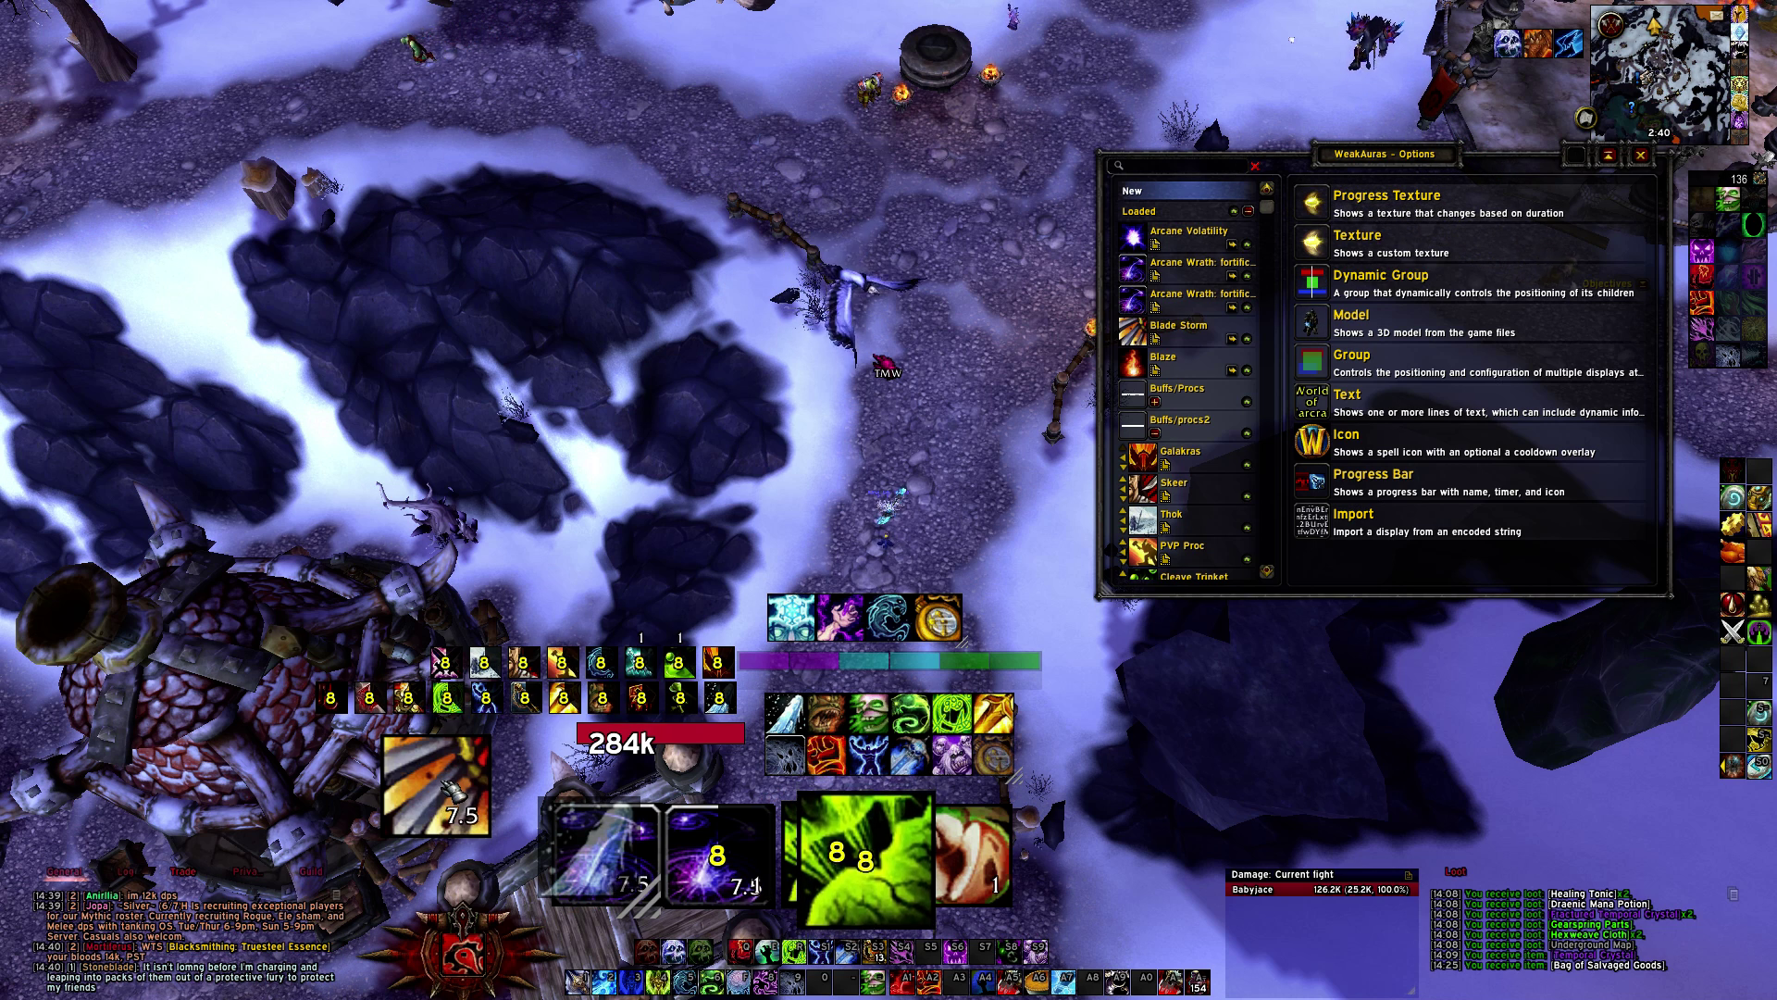
pyautogui.click(1641, 156)
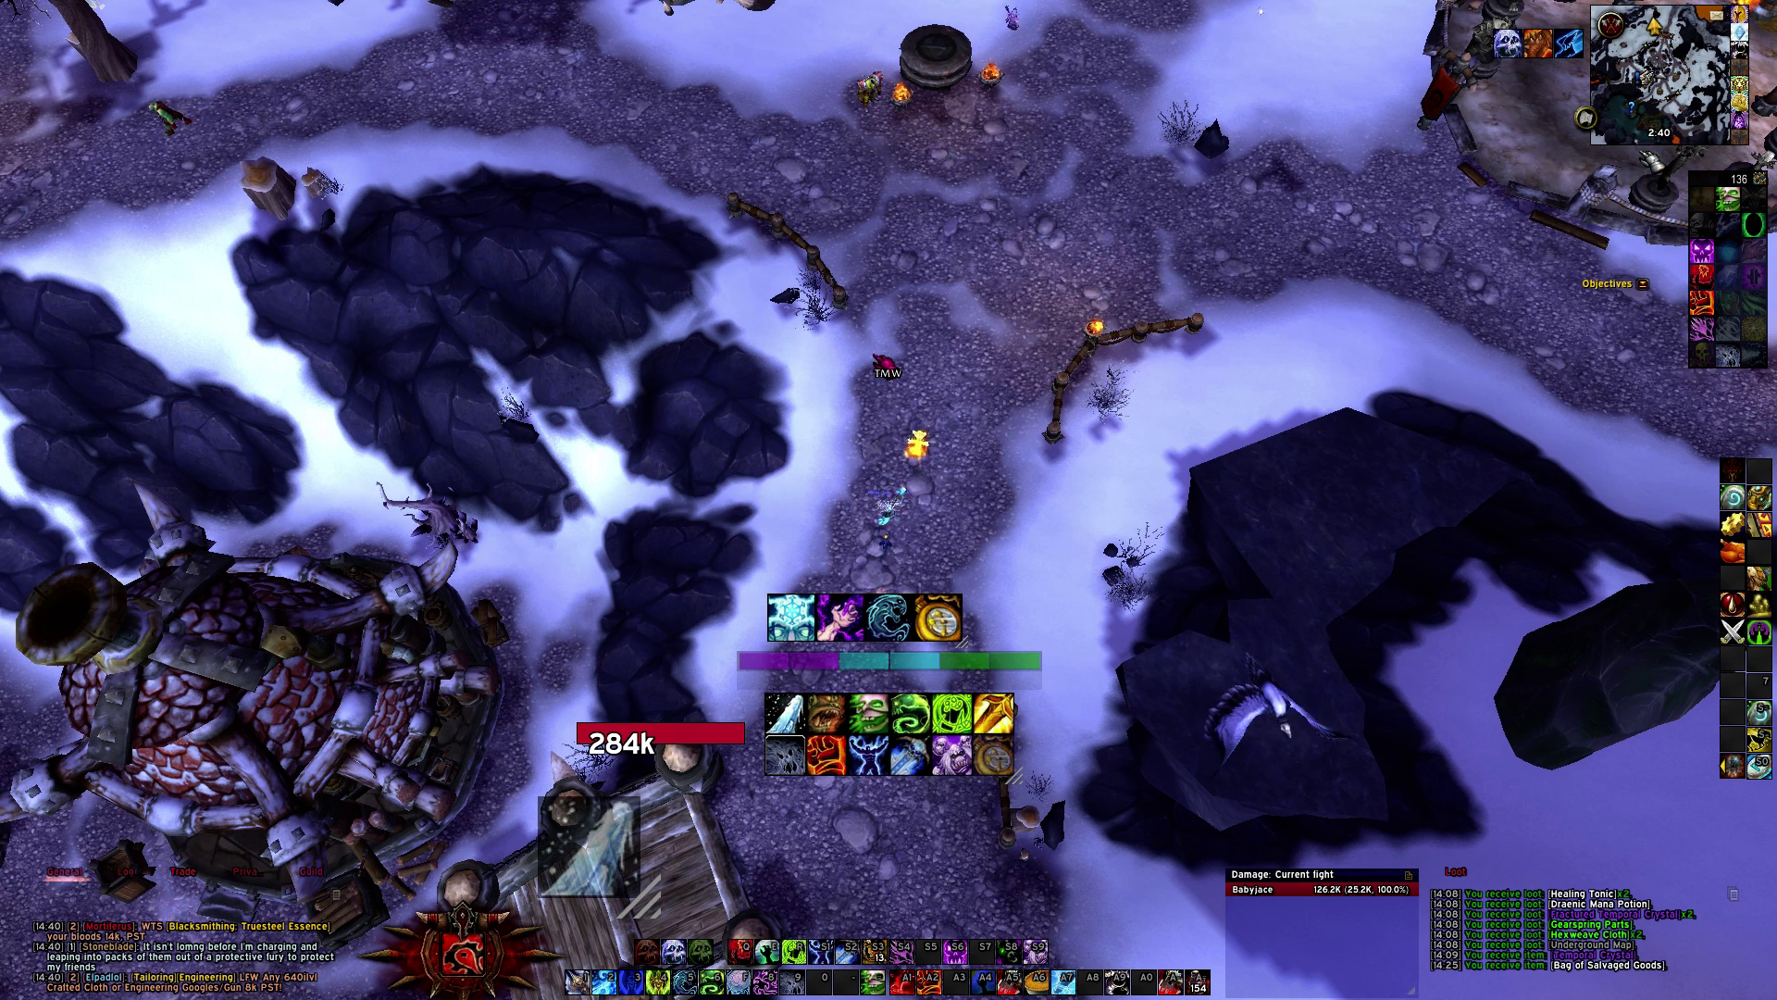
pyautogui.rightClick(870, 711)
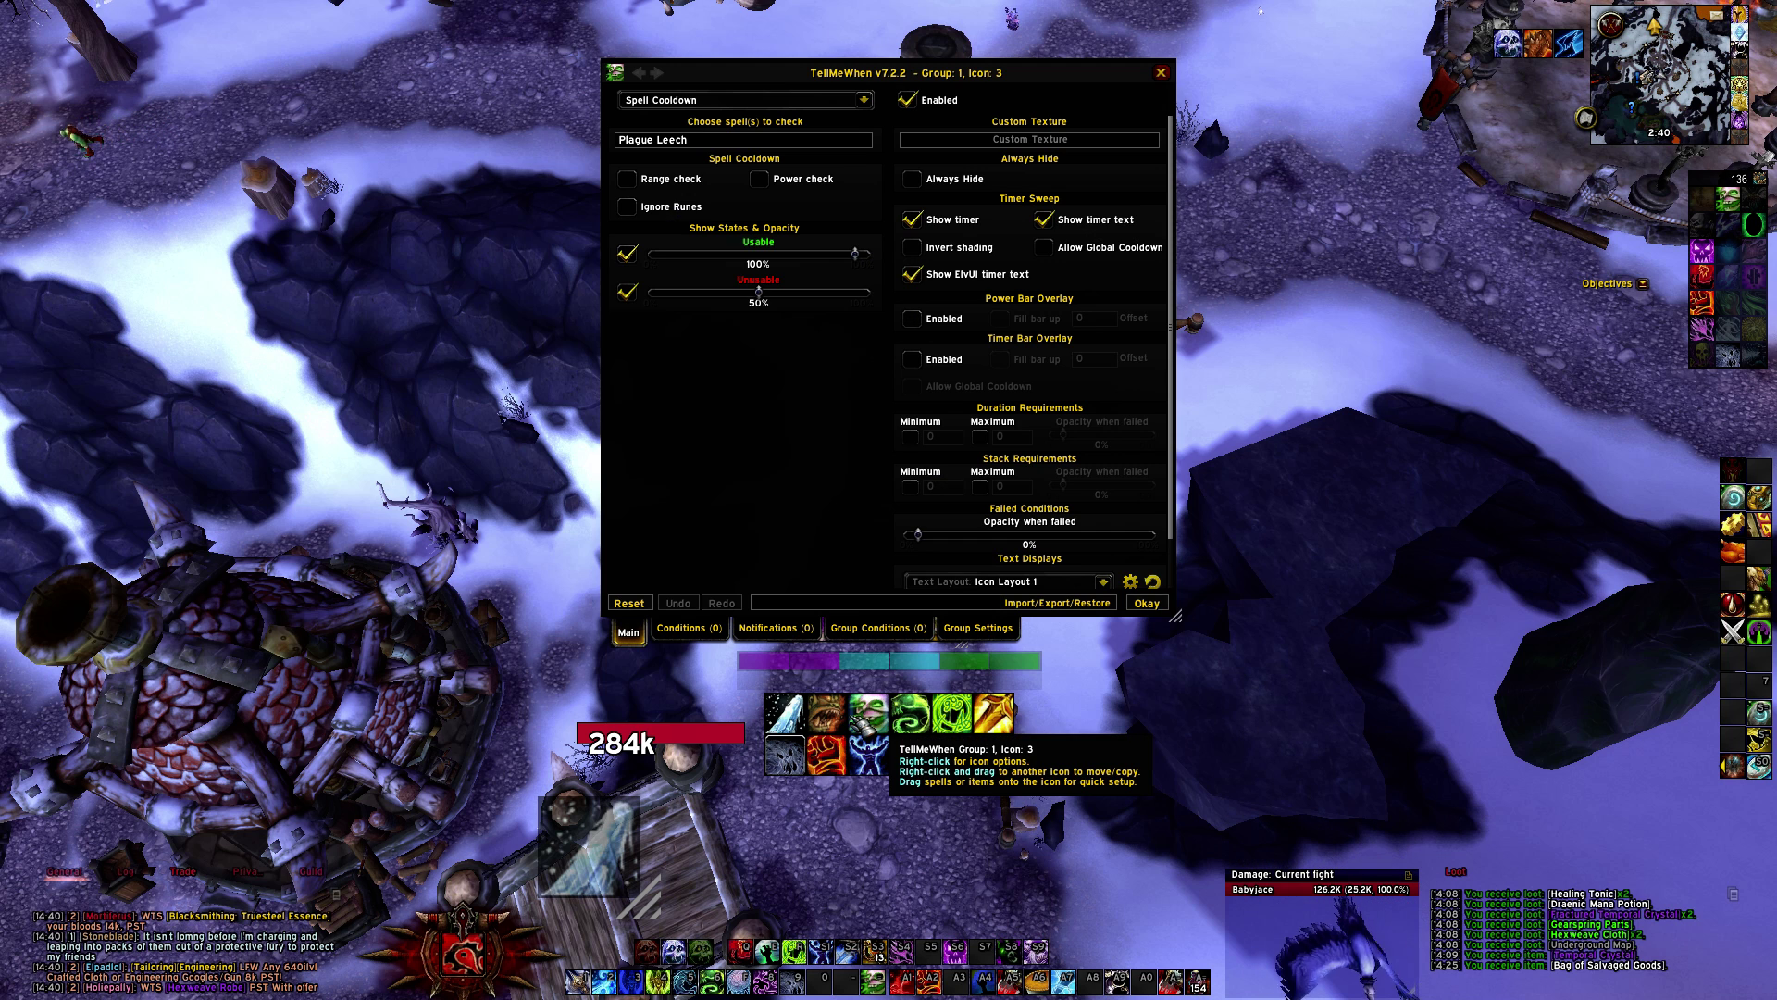
# Browse TellMeWhen's Import/Export/Restore From Profile submenus, then close its settings window.
pyautogui.click(1069, 607)
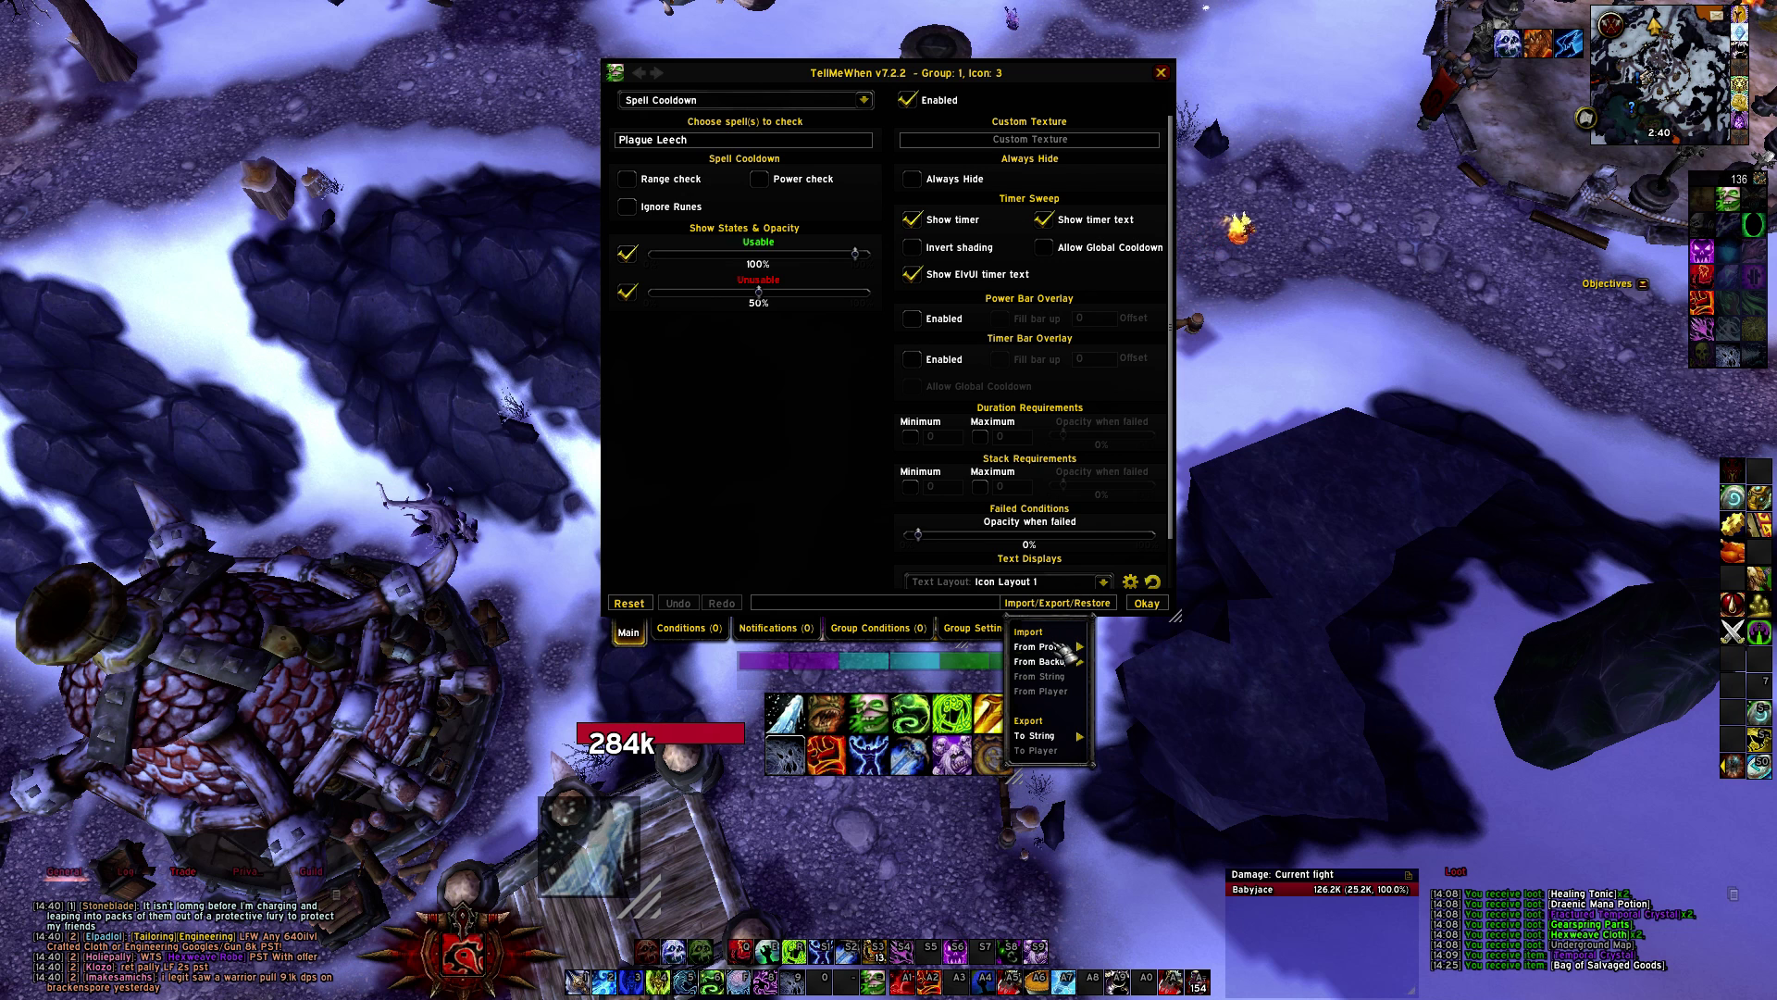
pyautogui.moveTo(1067, 653)
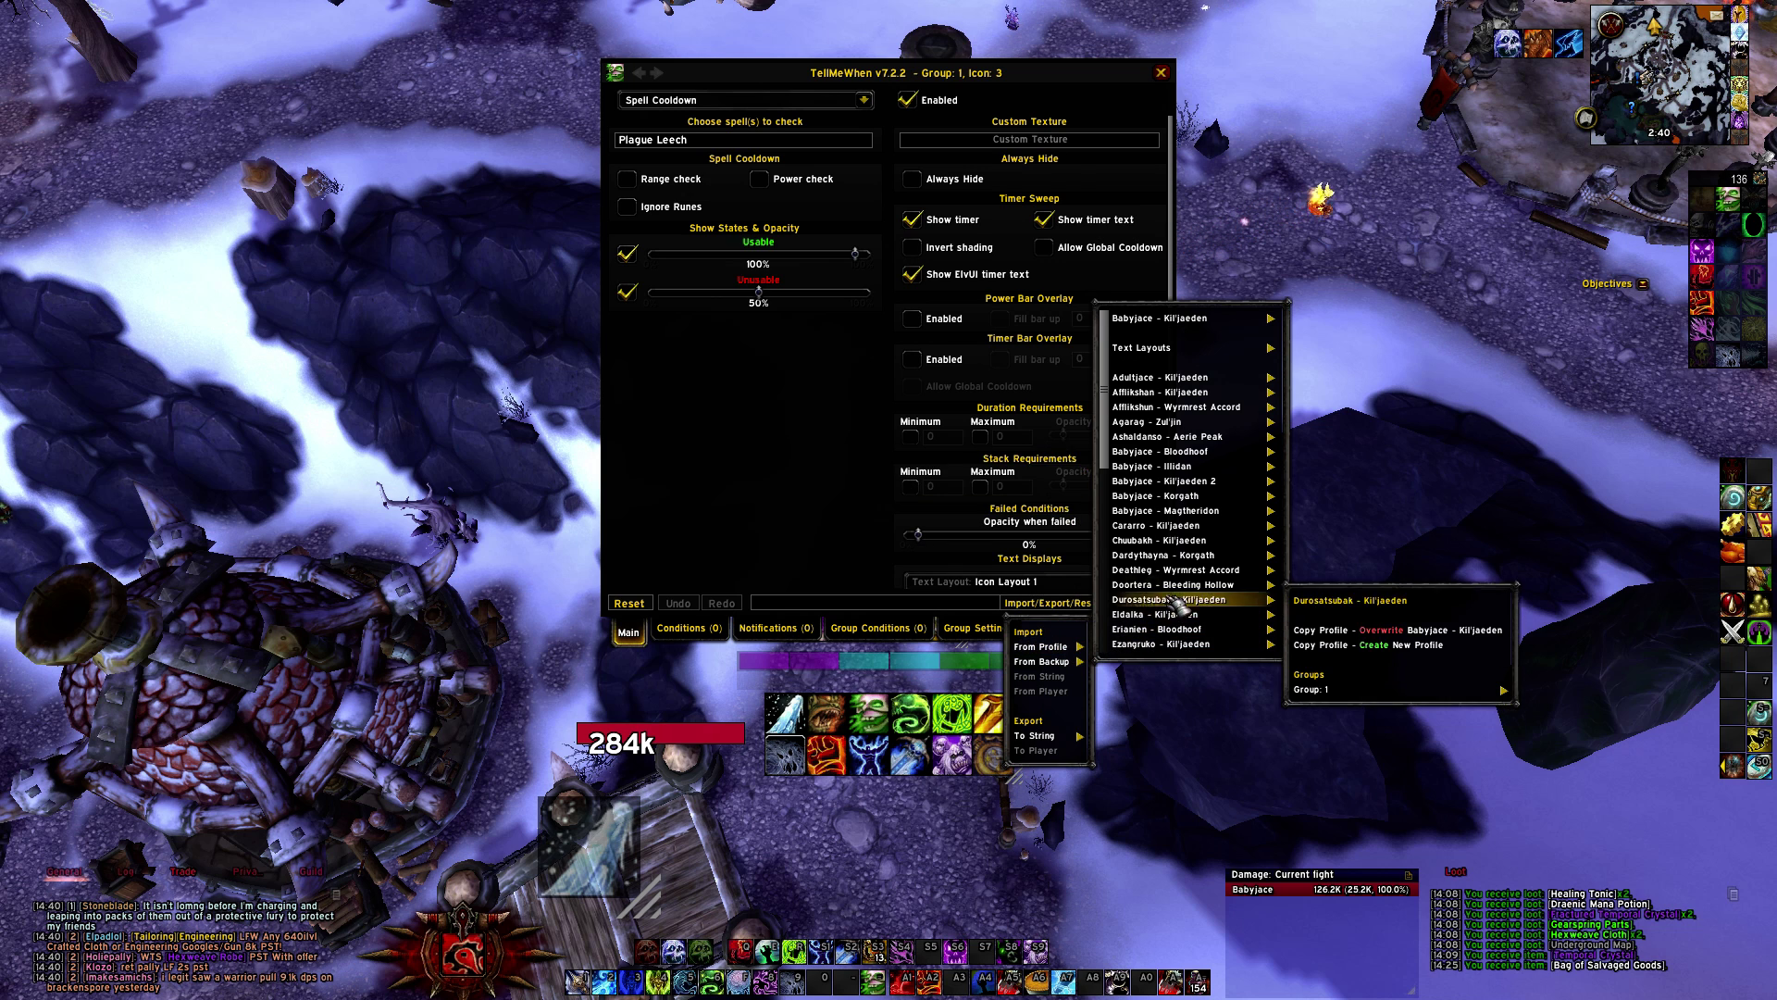
pyautogui.moveTo(1199, 426)
pyautogui.moveTo(1196, 472)
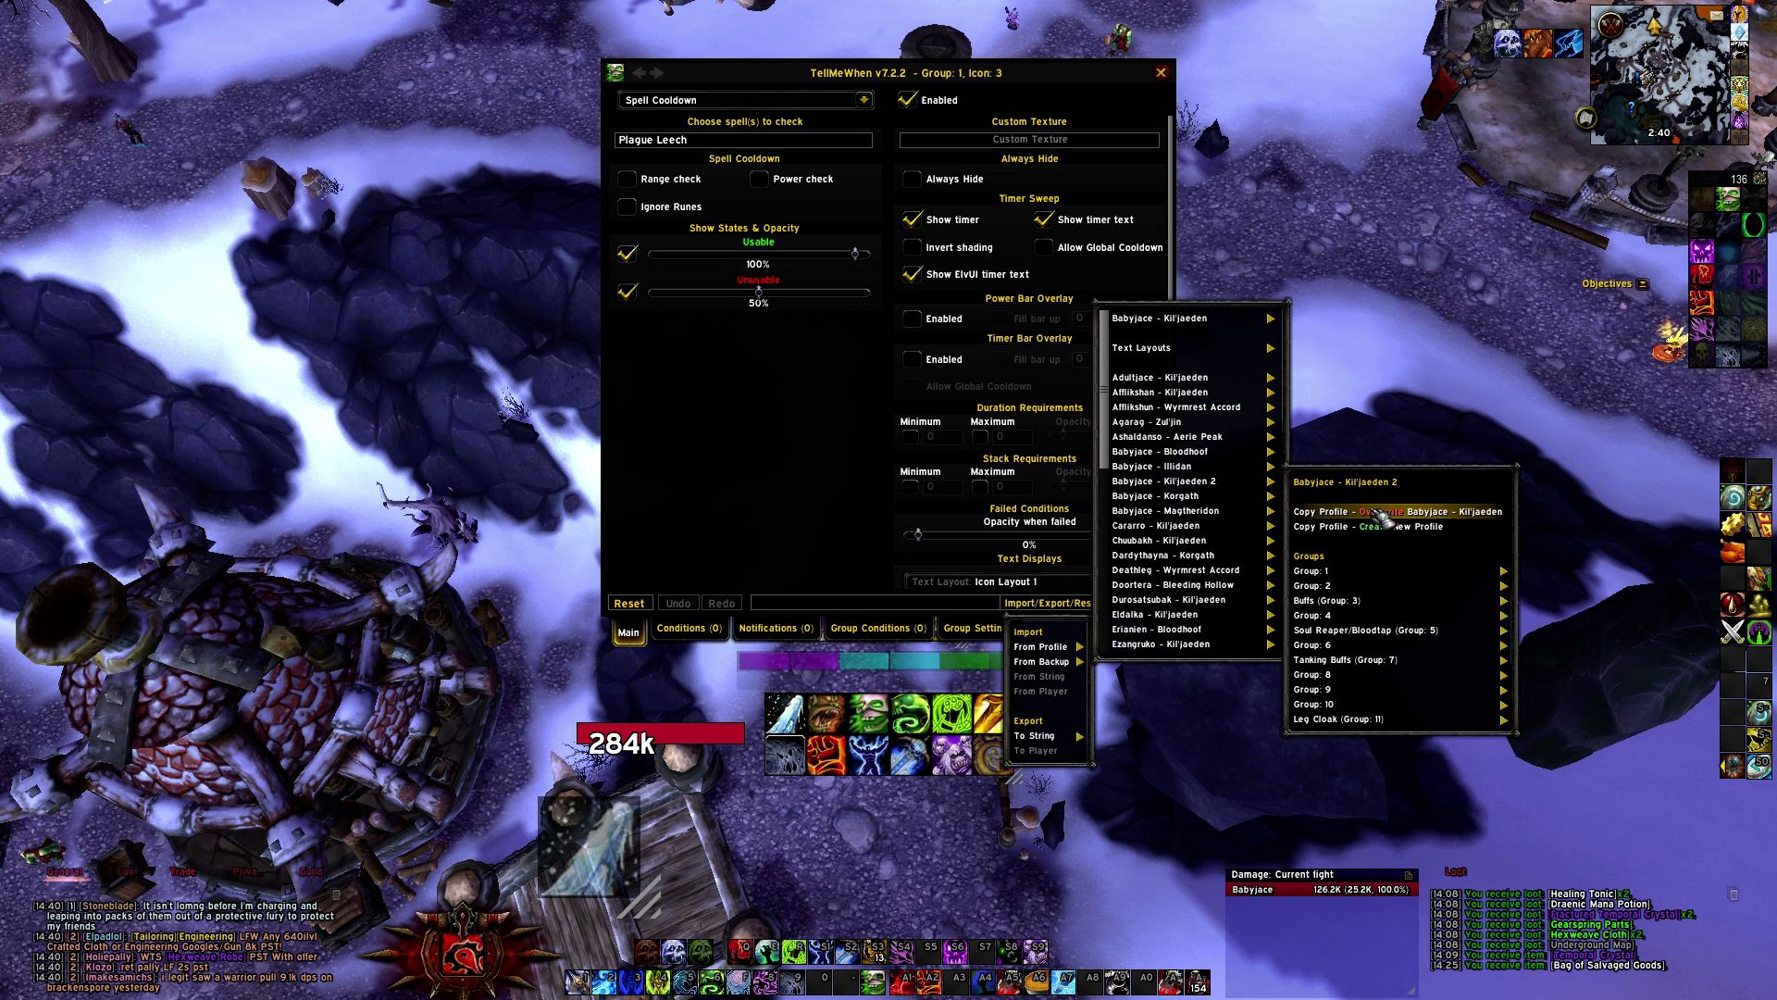
pyautogui.click(1162, 73)
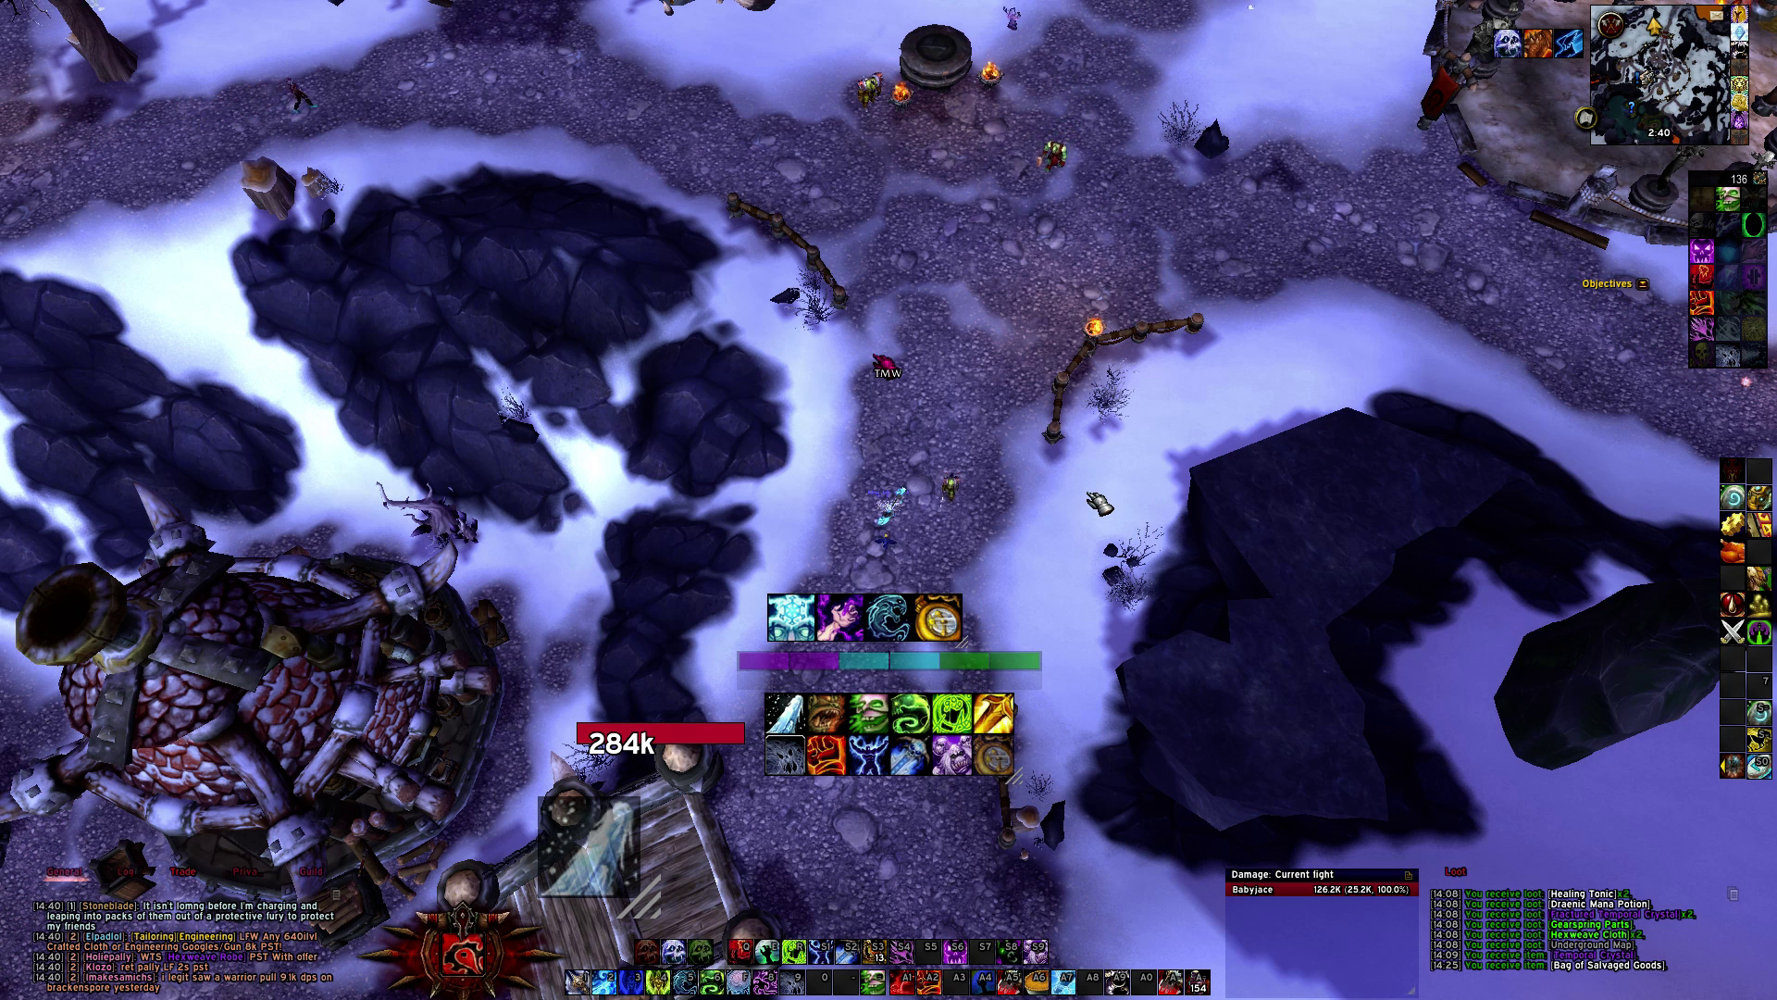
pyautogui.write('/wa')
pyautogui.press('Return')
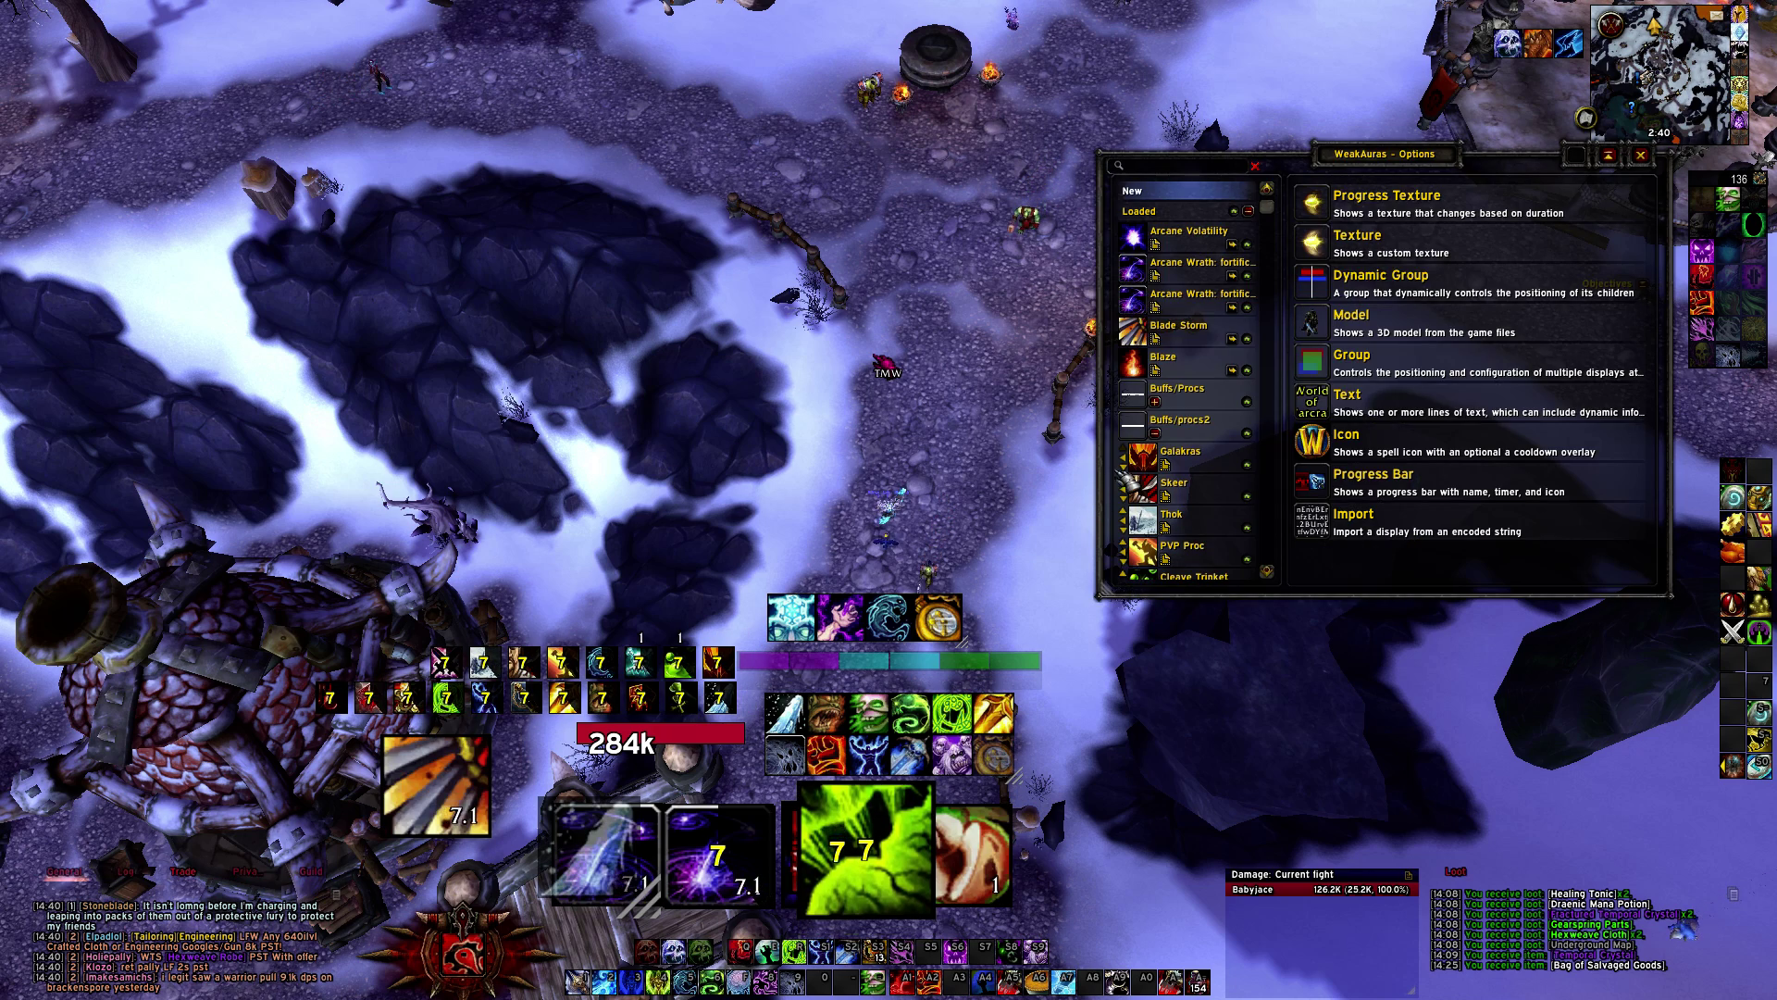
pyautogui.scroll(-6, 1232, 310)
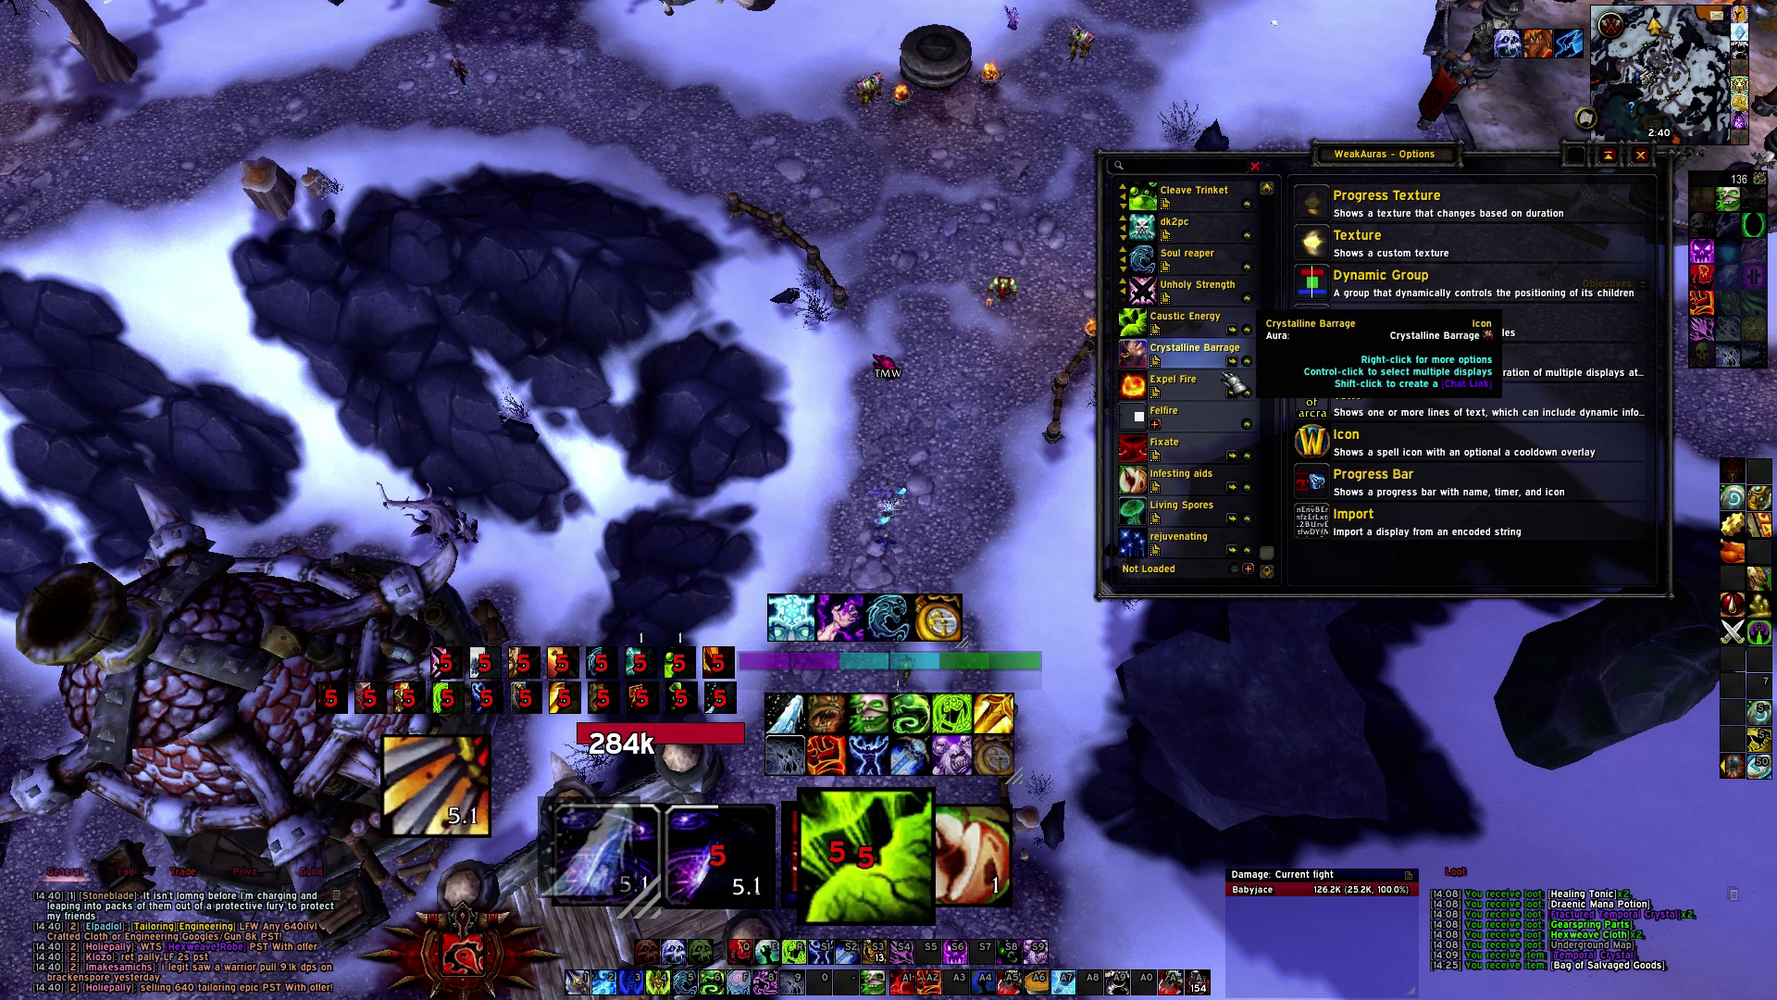
pyautogui.scroll(6, 1208, 428)
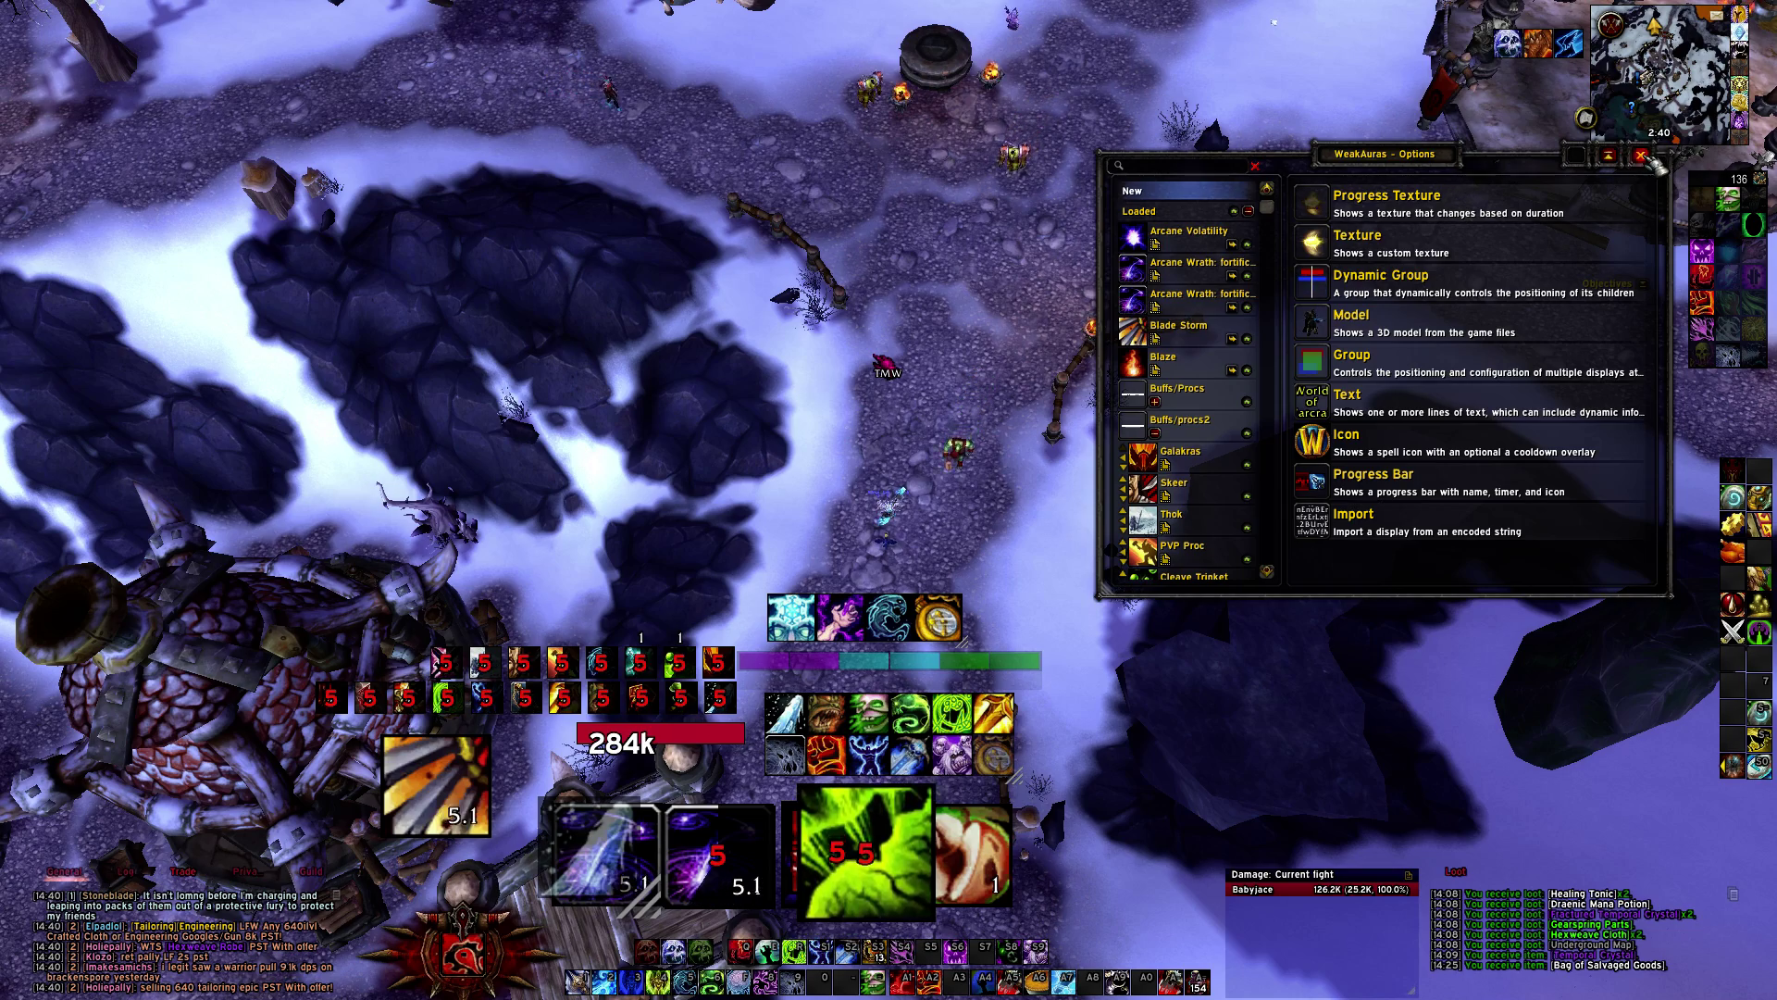
pyautogui.click(1641, 154)
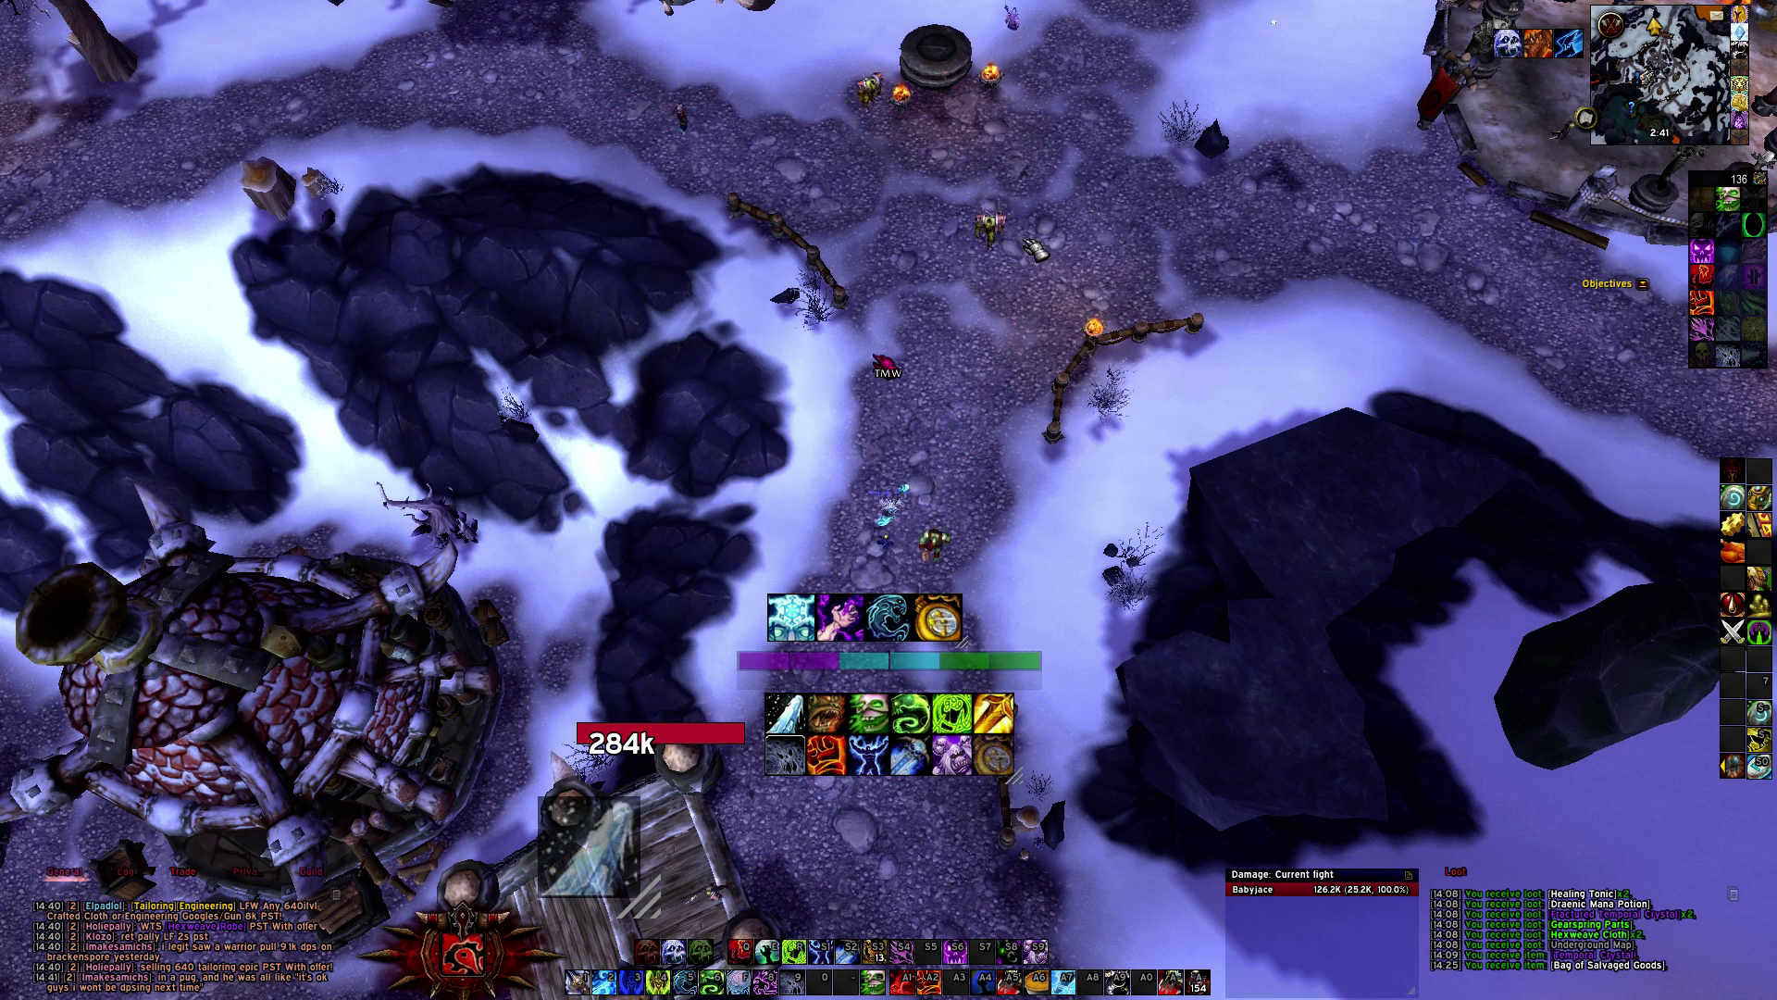
# Walk north, view the AddOns list in Interface options, and return to the game.
pyautogui.press('w')
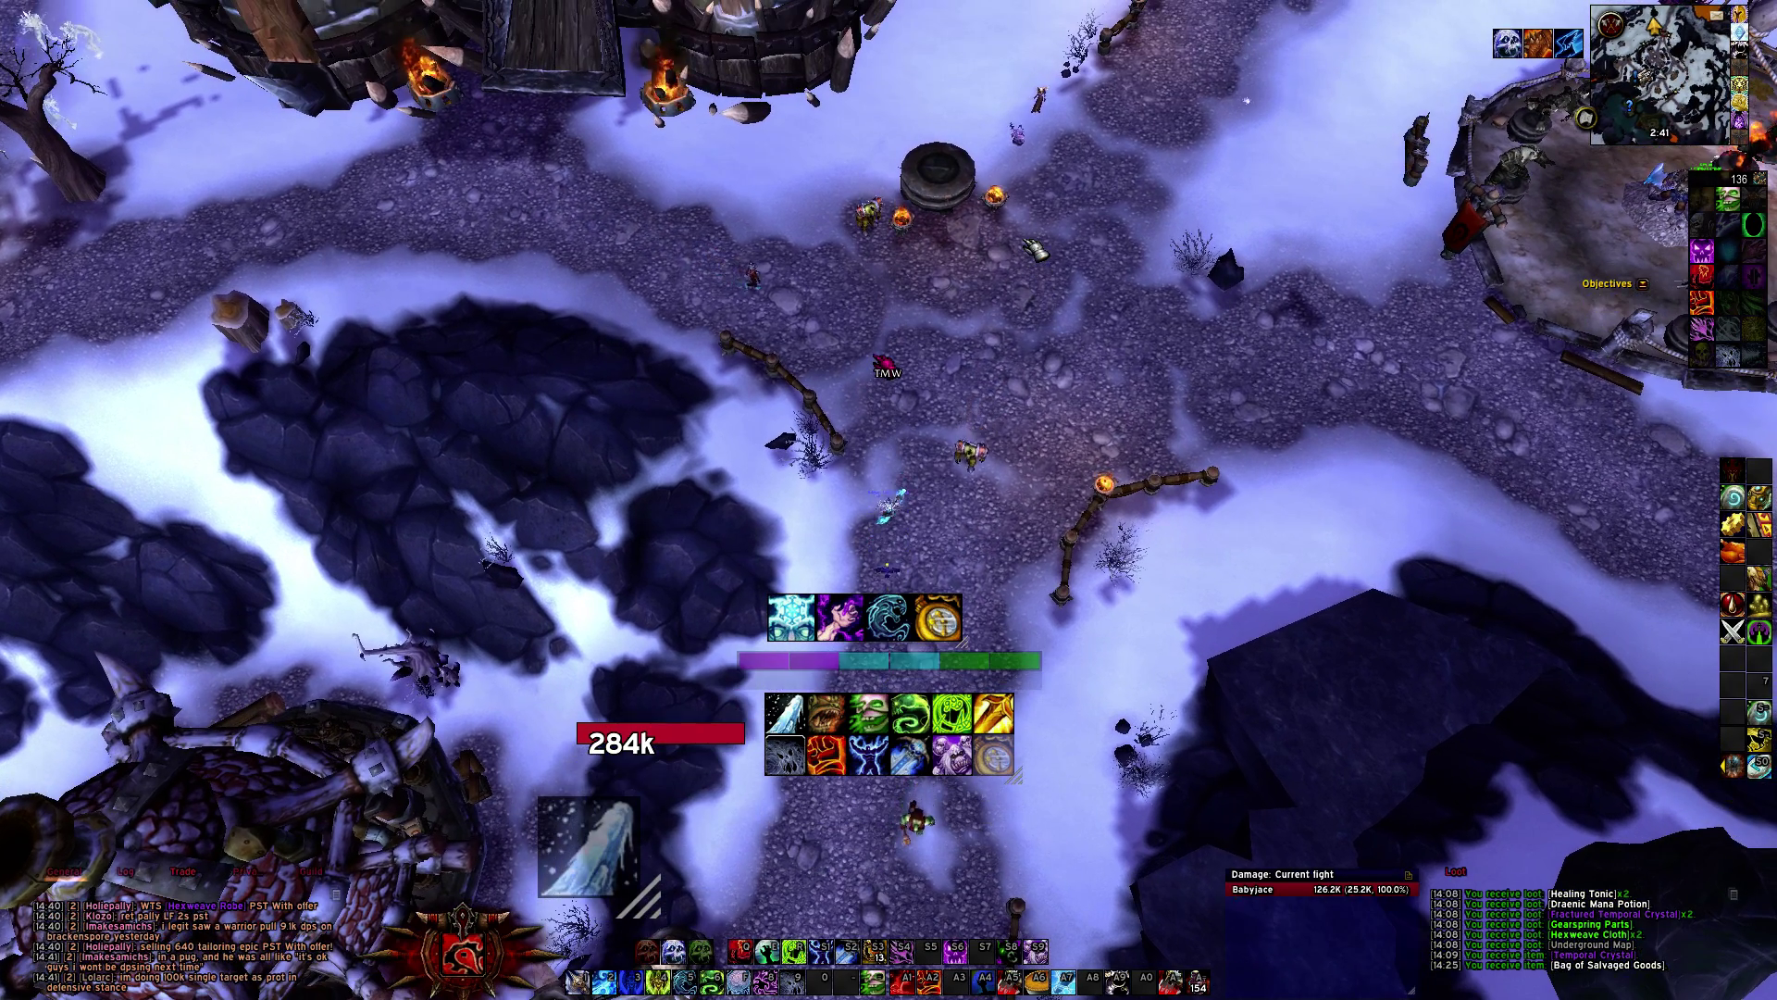
pyautogui.press('Escape')
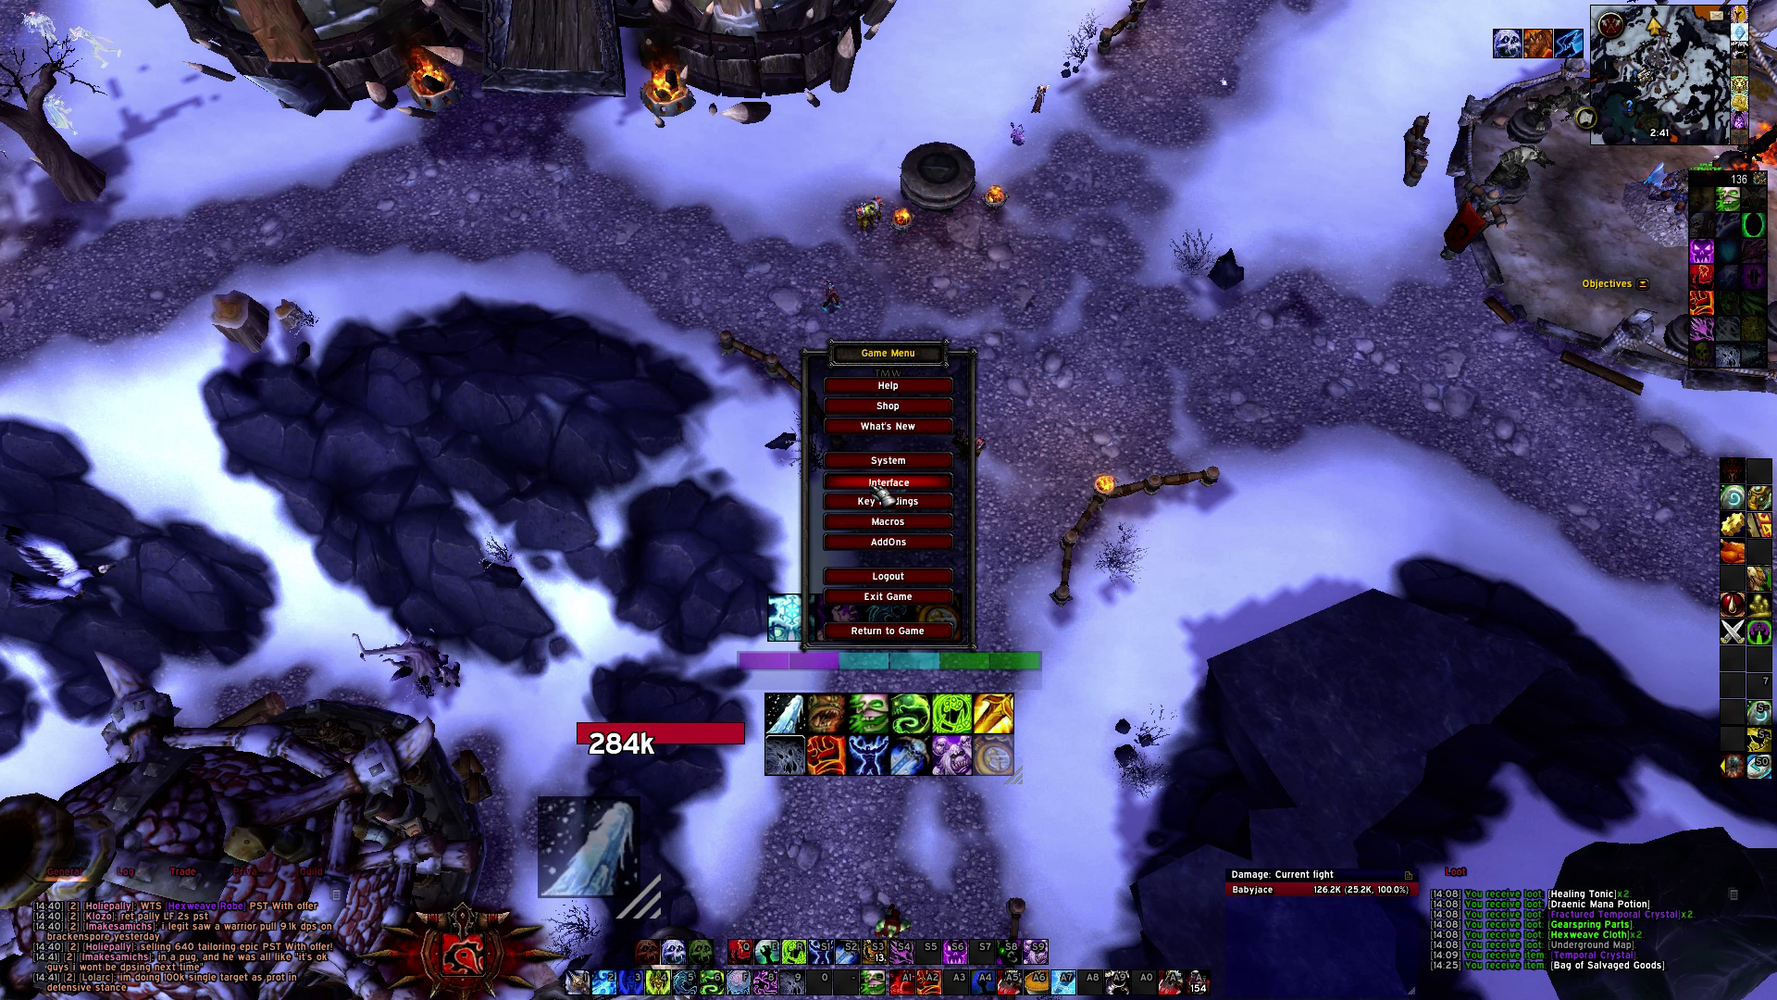
pyautogui.click(884, 484)
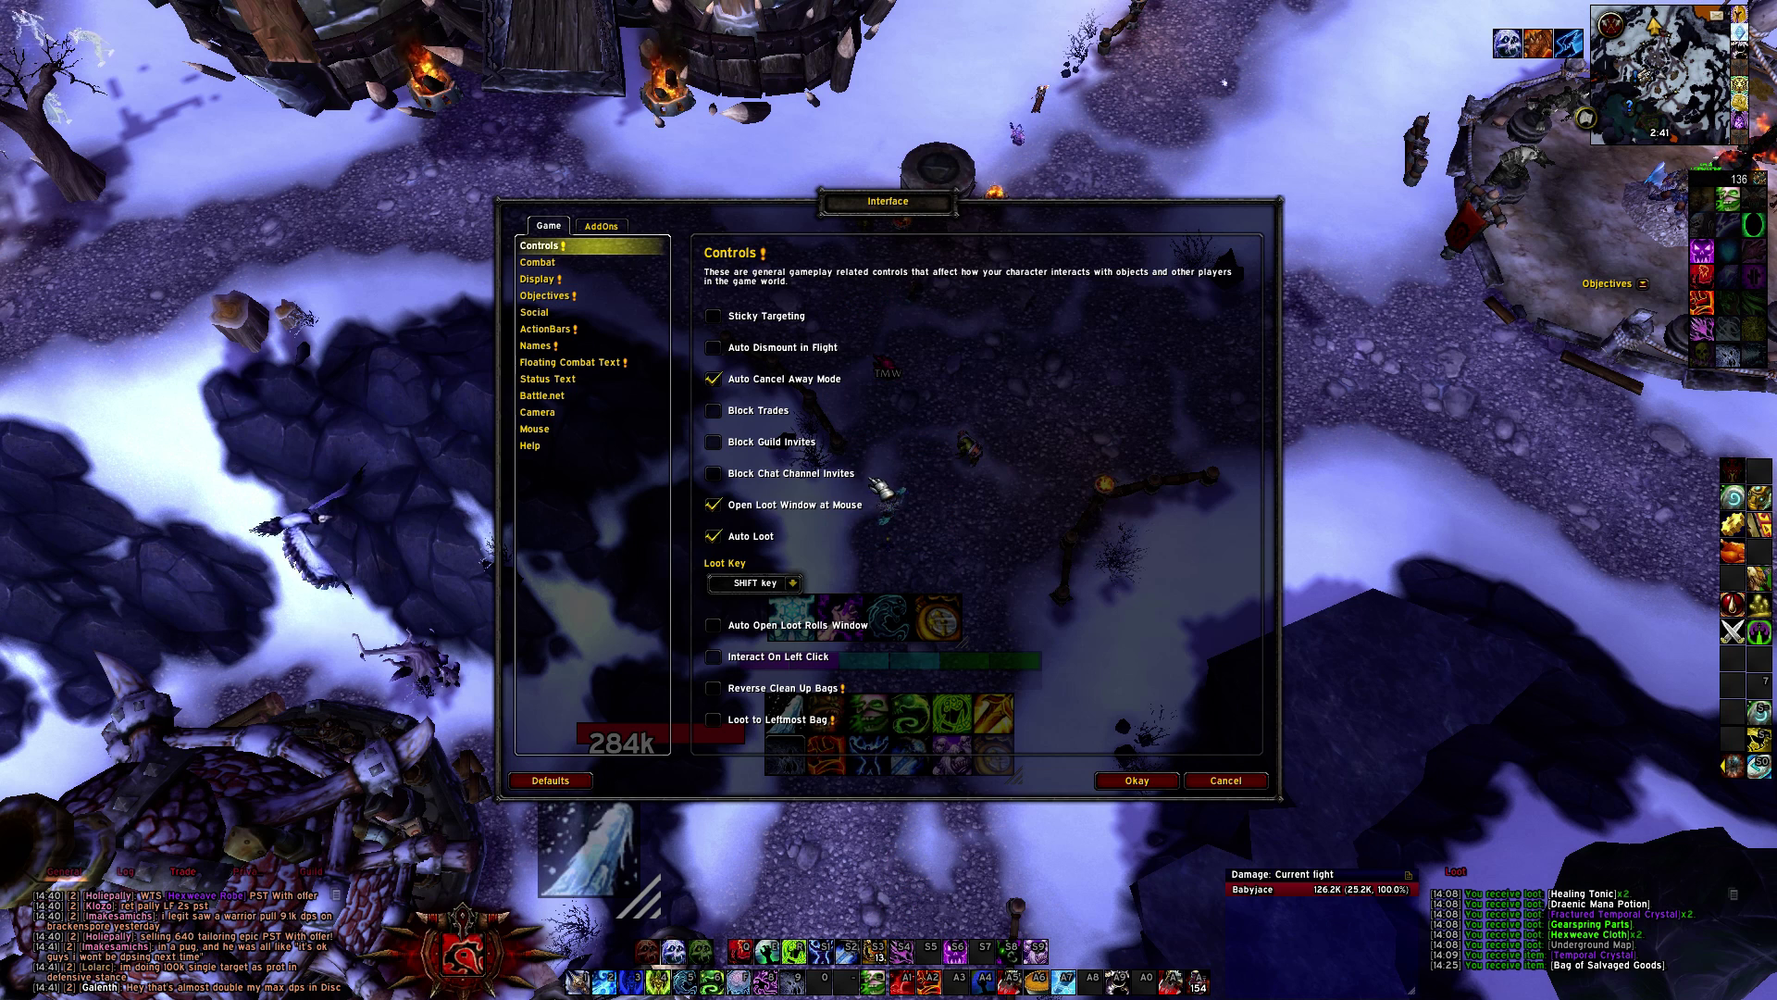
pyautogui.click(607, 229)
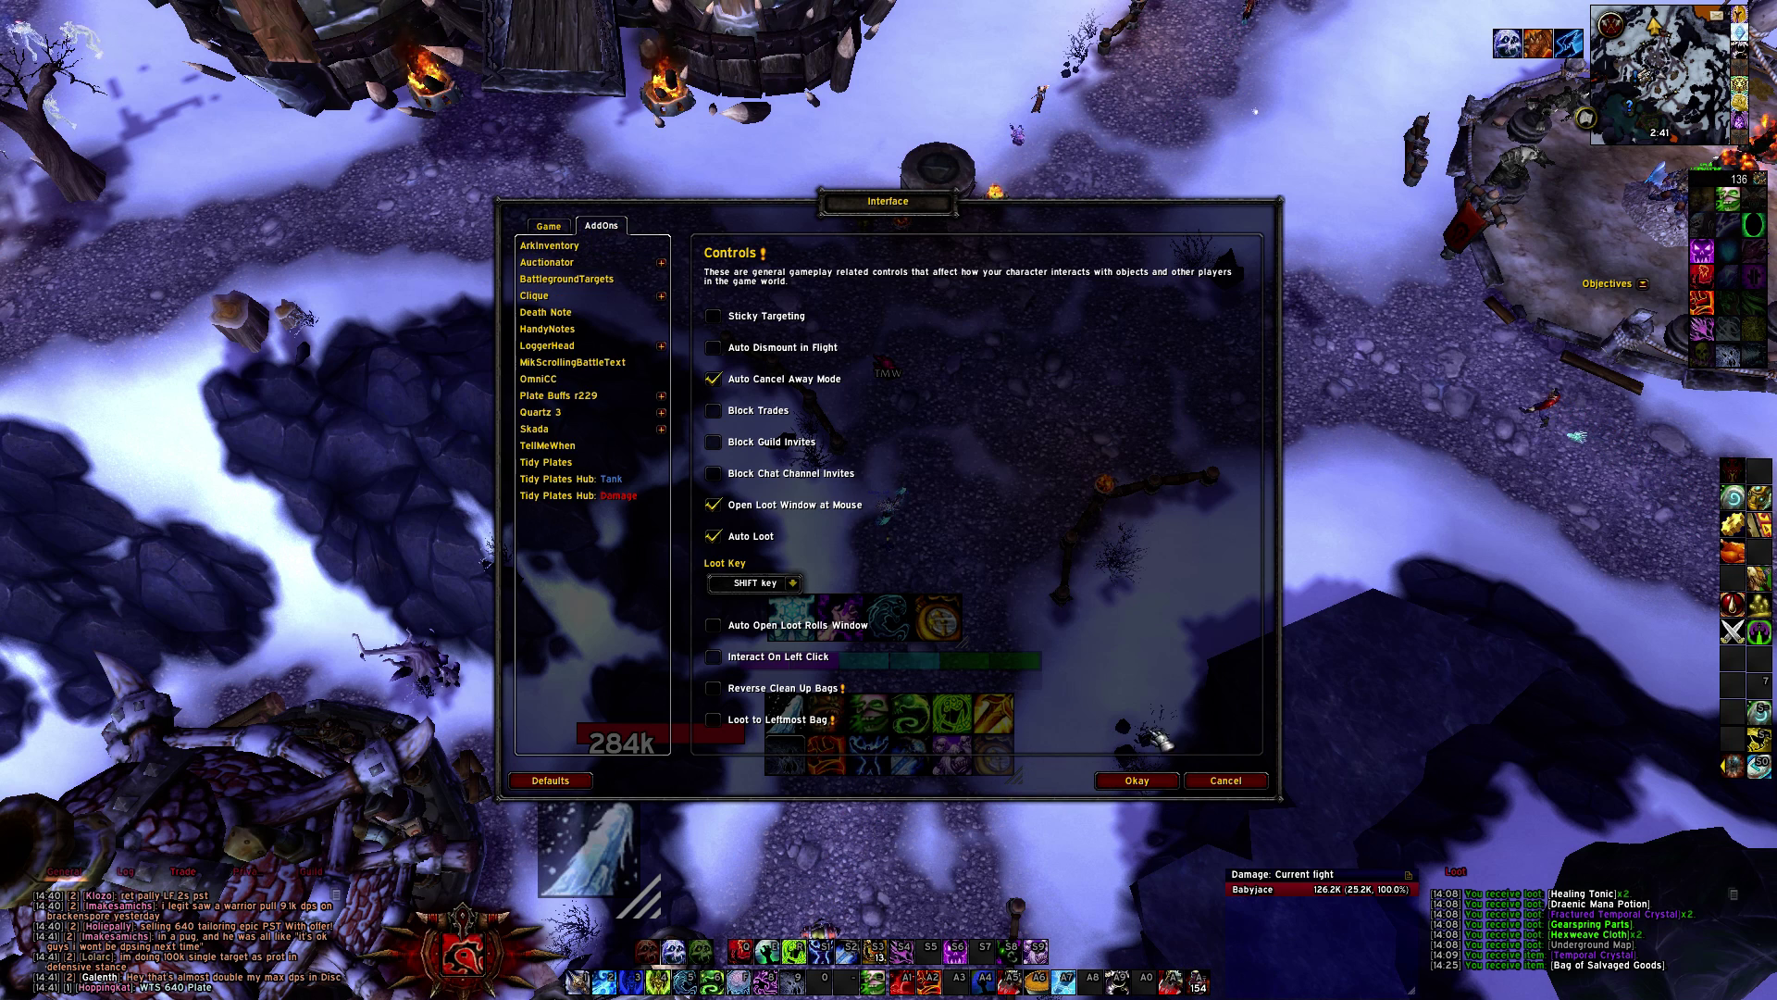
pyautogui.press('Escape')
pyautogui.click(889, 634)
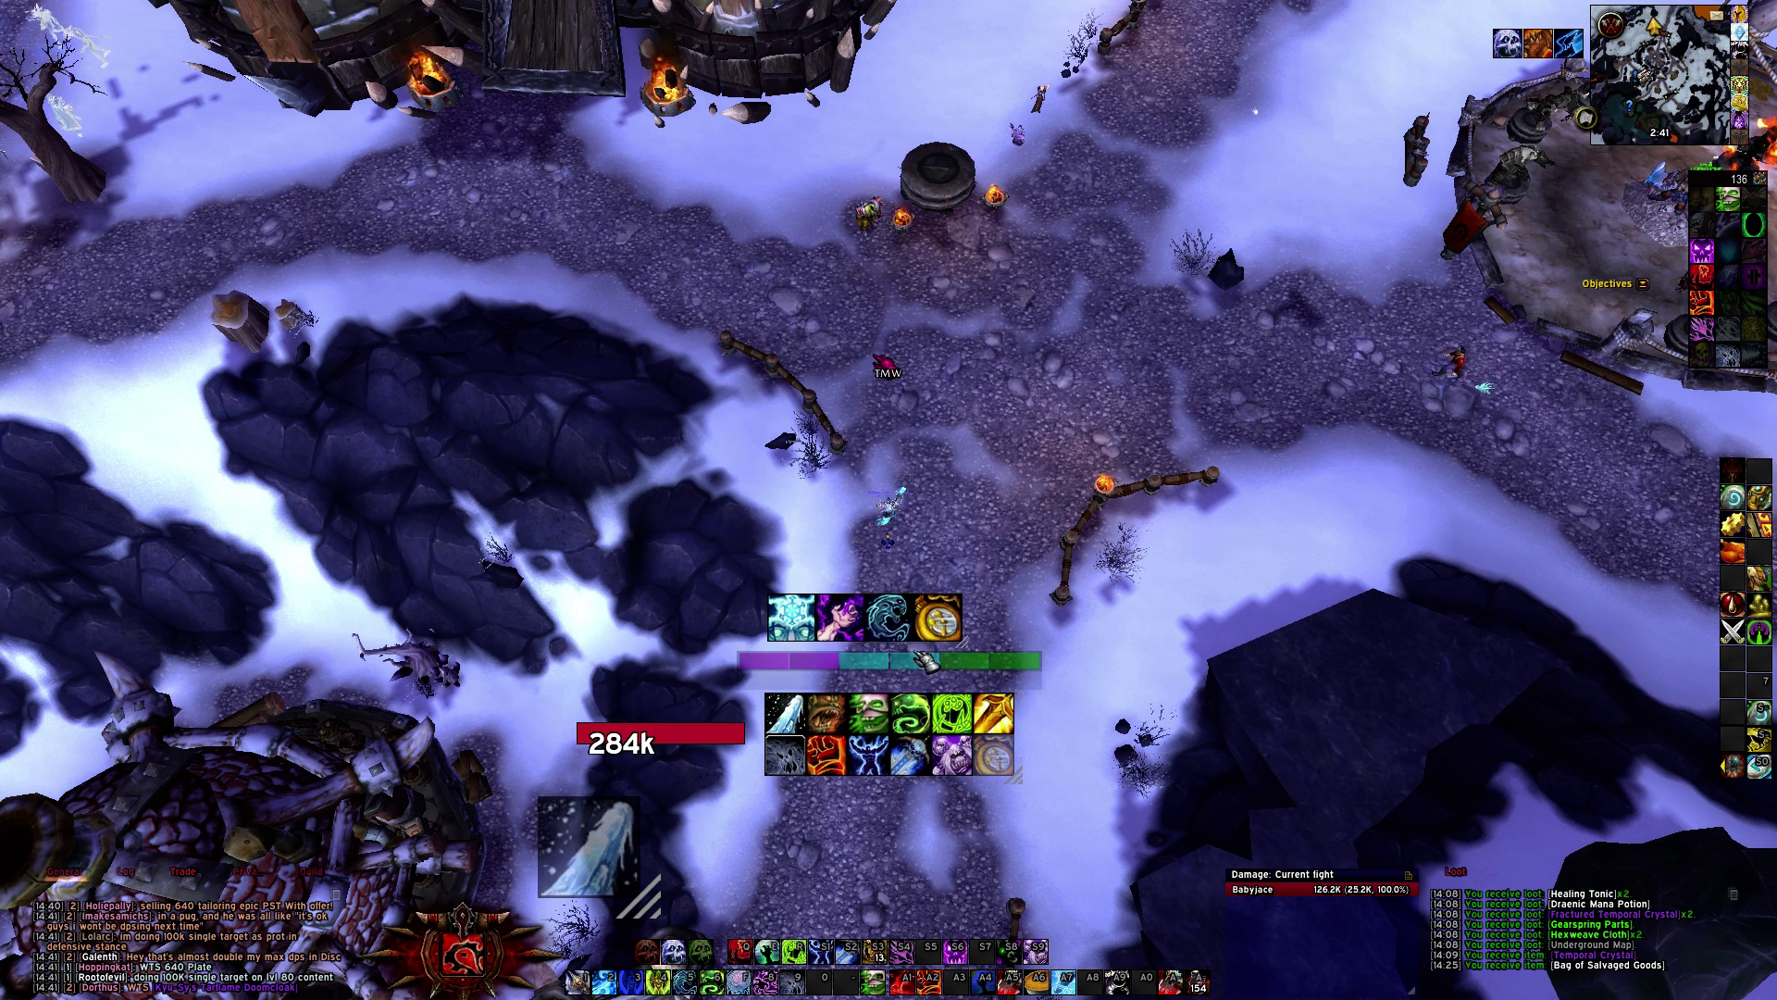
pyautogui.press('/')
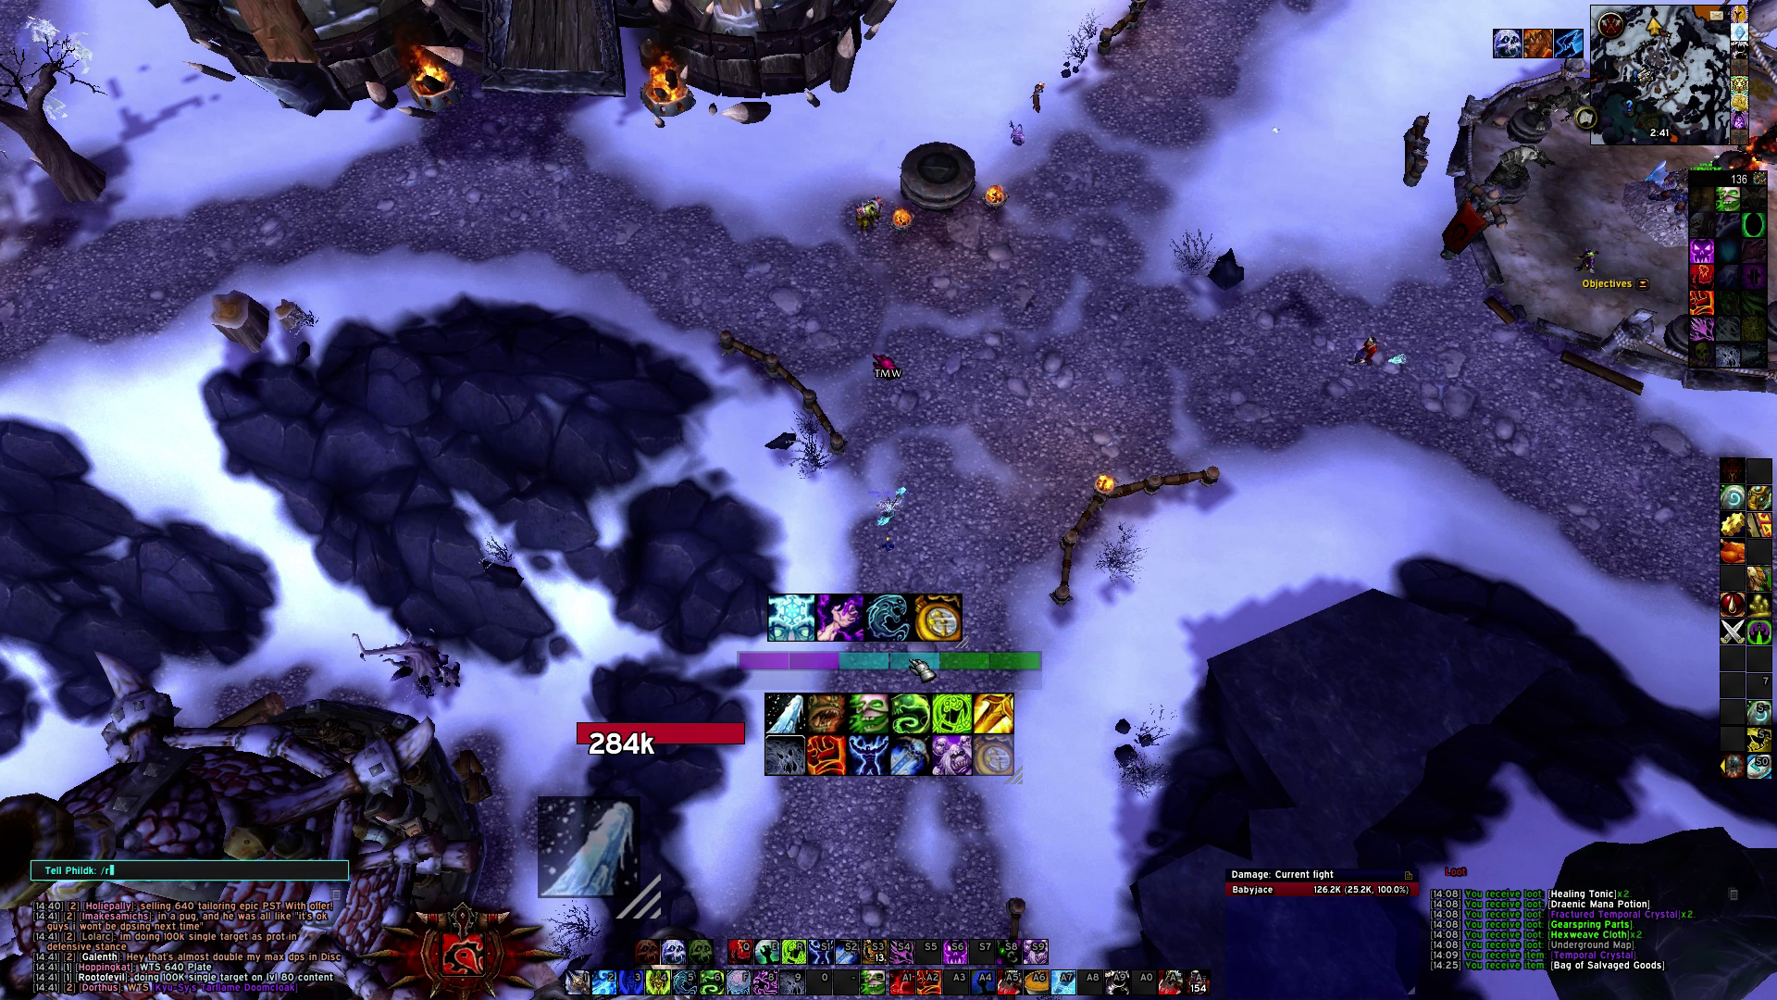
pyautogui.write('mrunes')
pyautogui.press('Return')
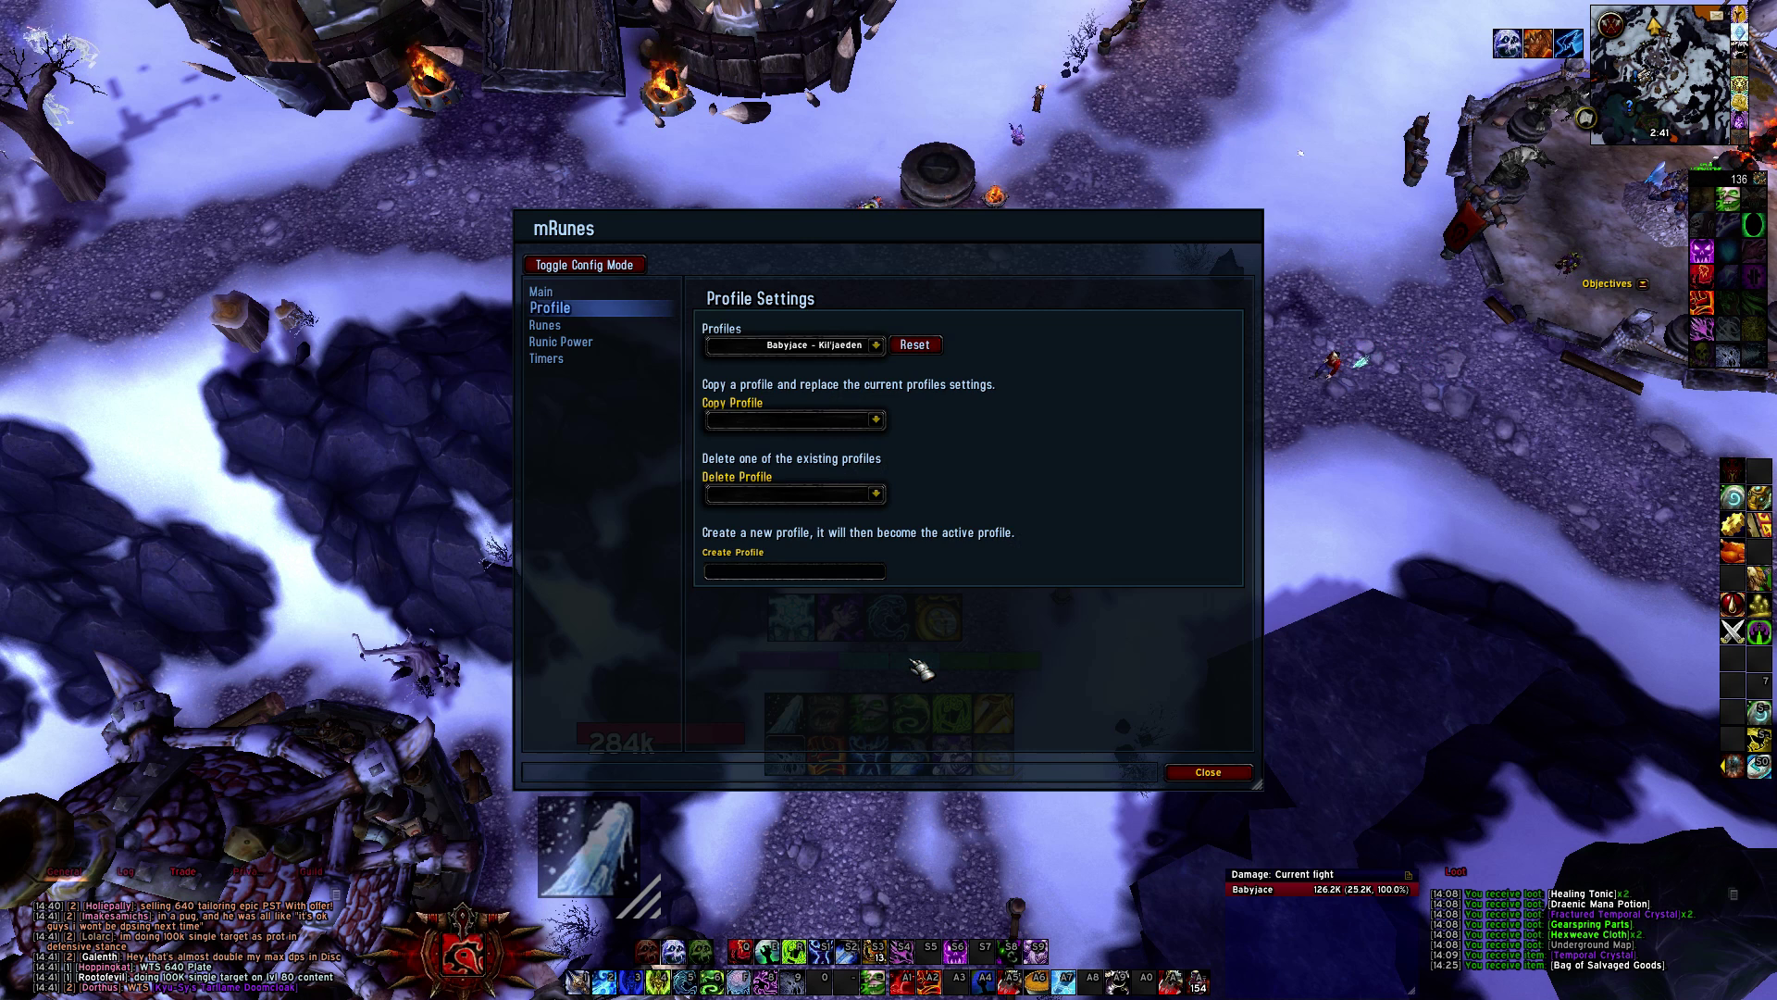
pyautogui.click(560, 325)
pyautogui.click(574, 341)
pyautogui.click(582, 324)
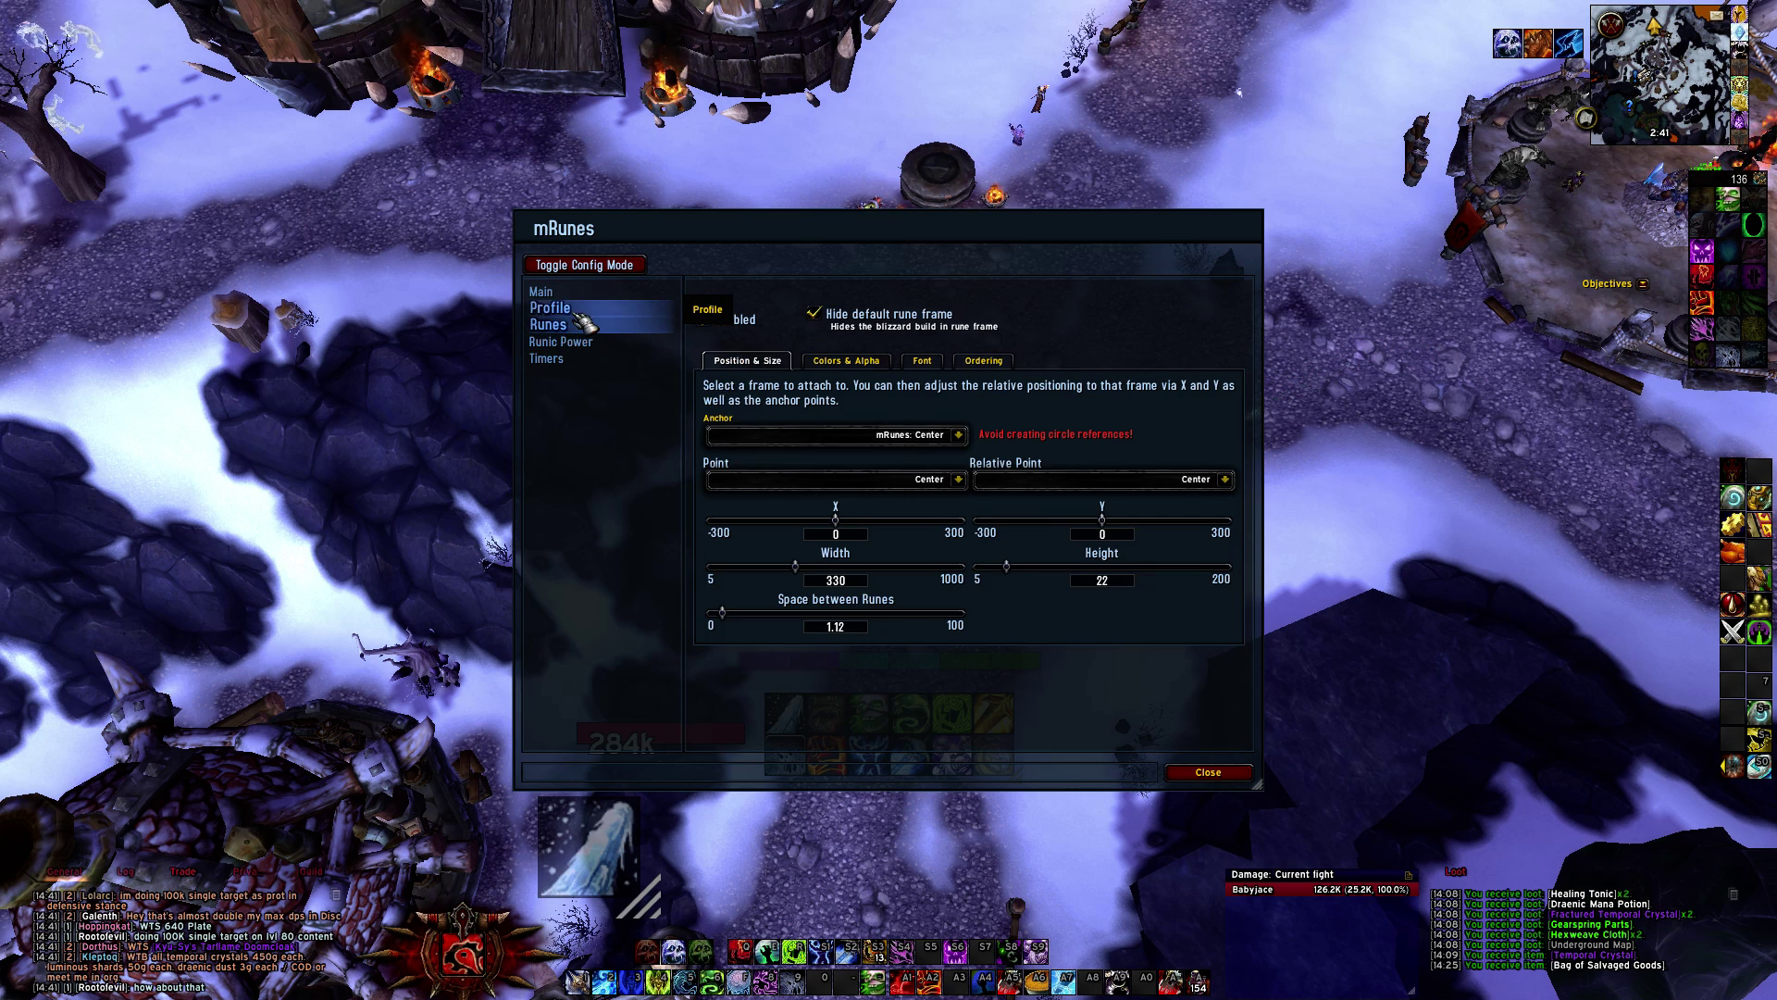
pyautogui.click(575, 312)
pyautogui.click(876, 344)
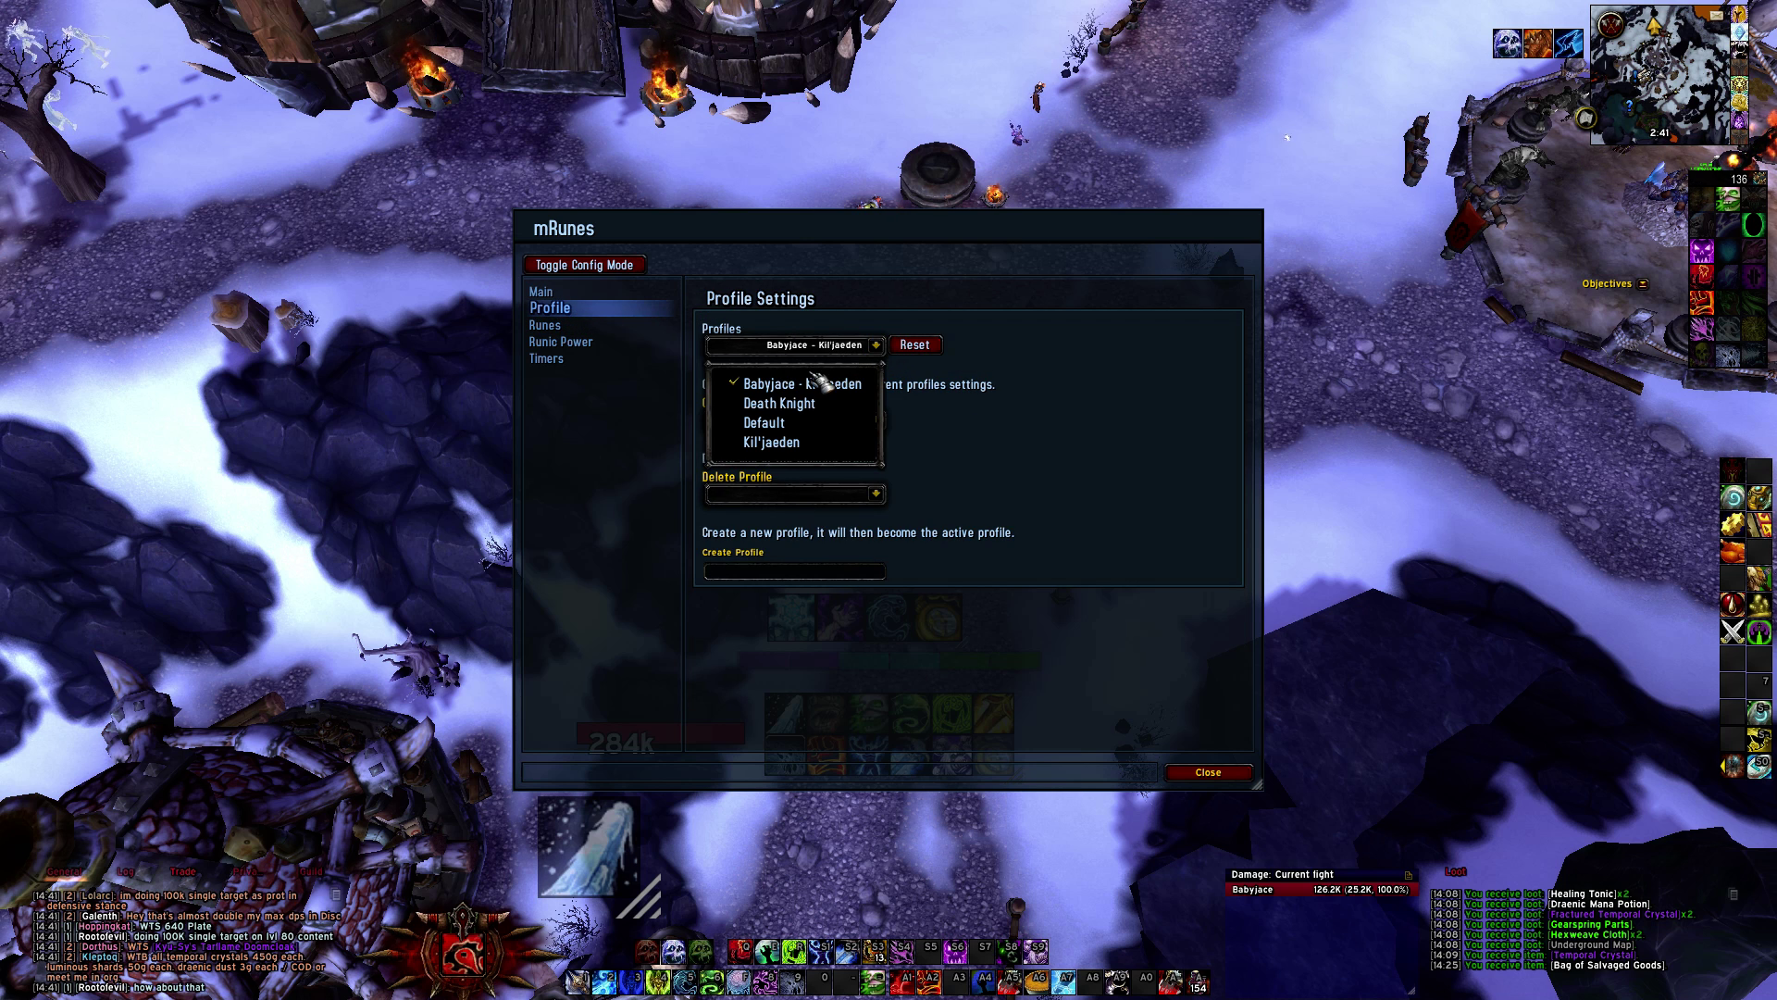
pyautogui.click(1213, 773)
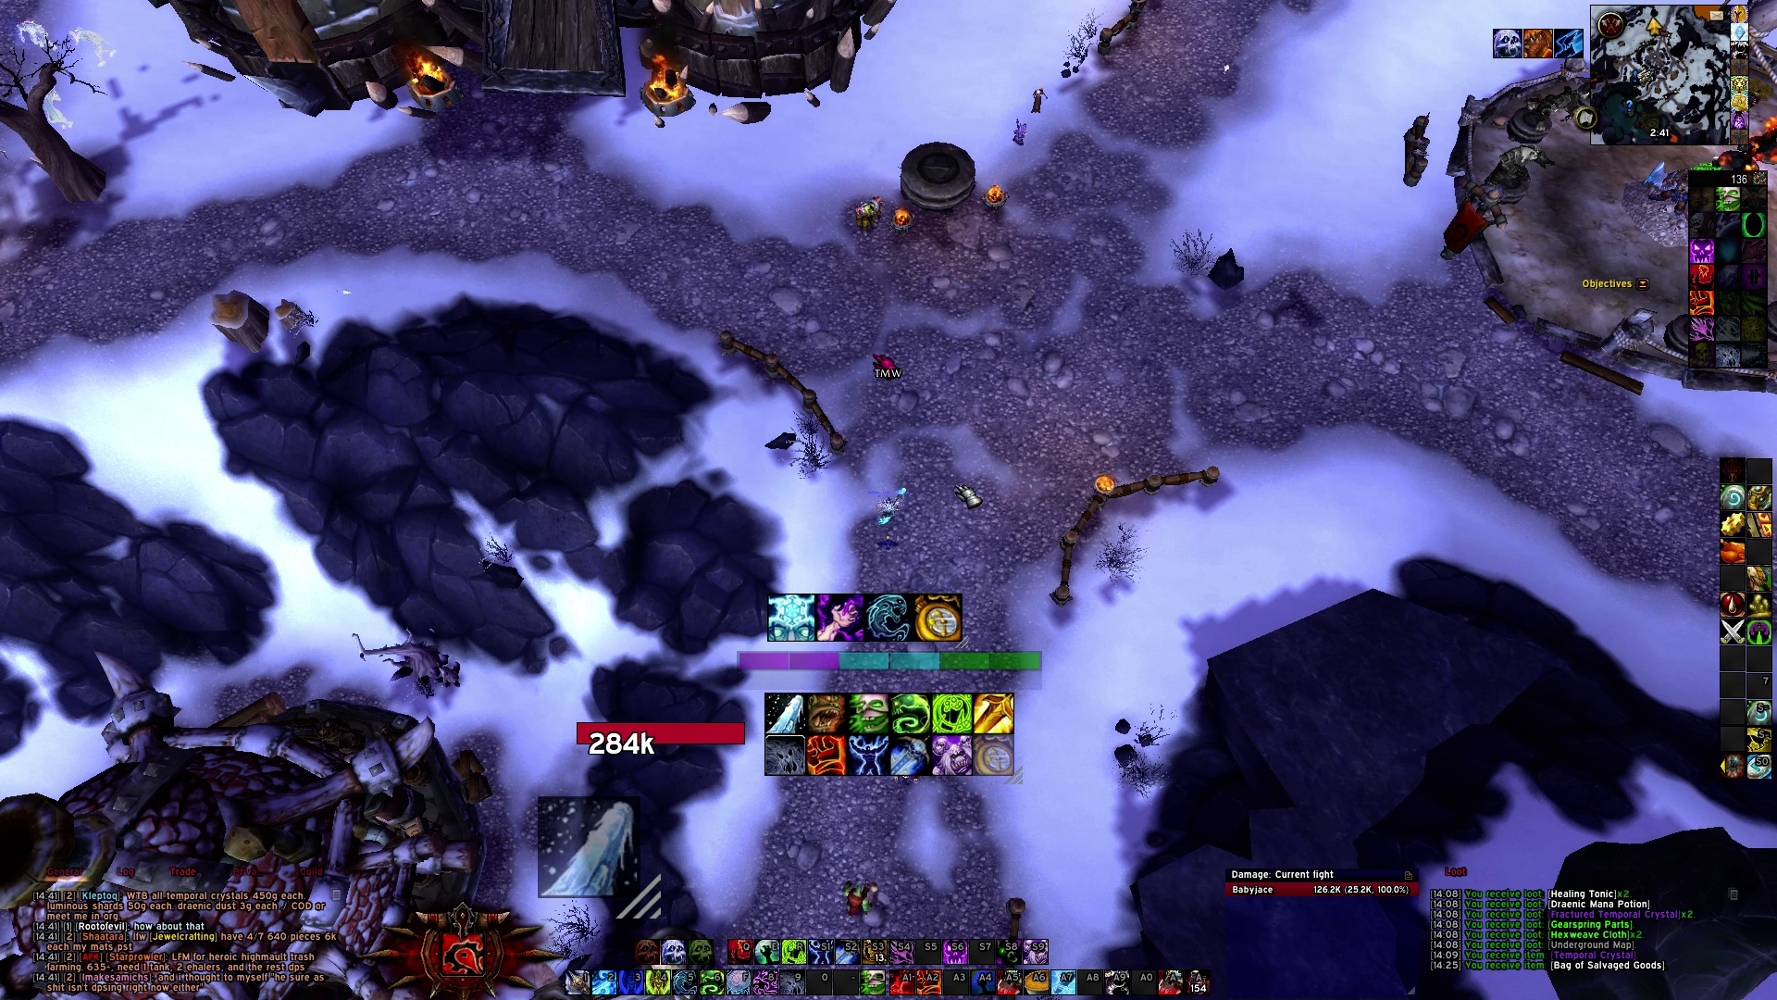
pyautogui.write('/')
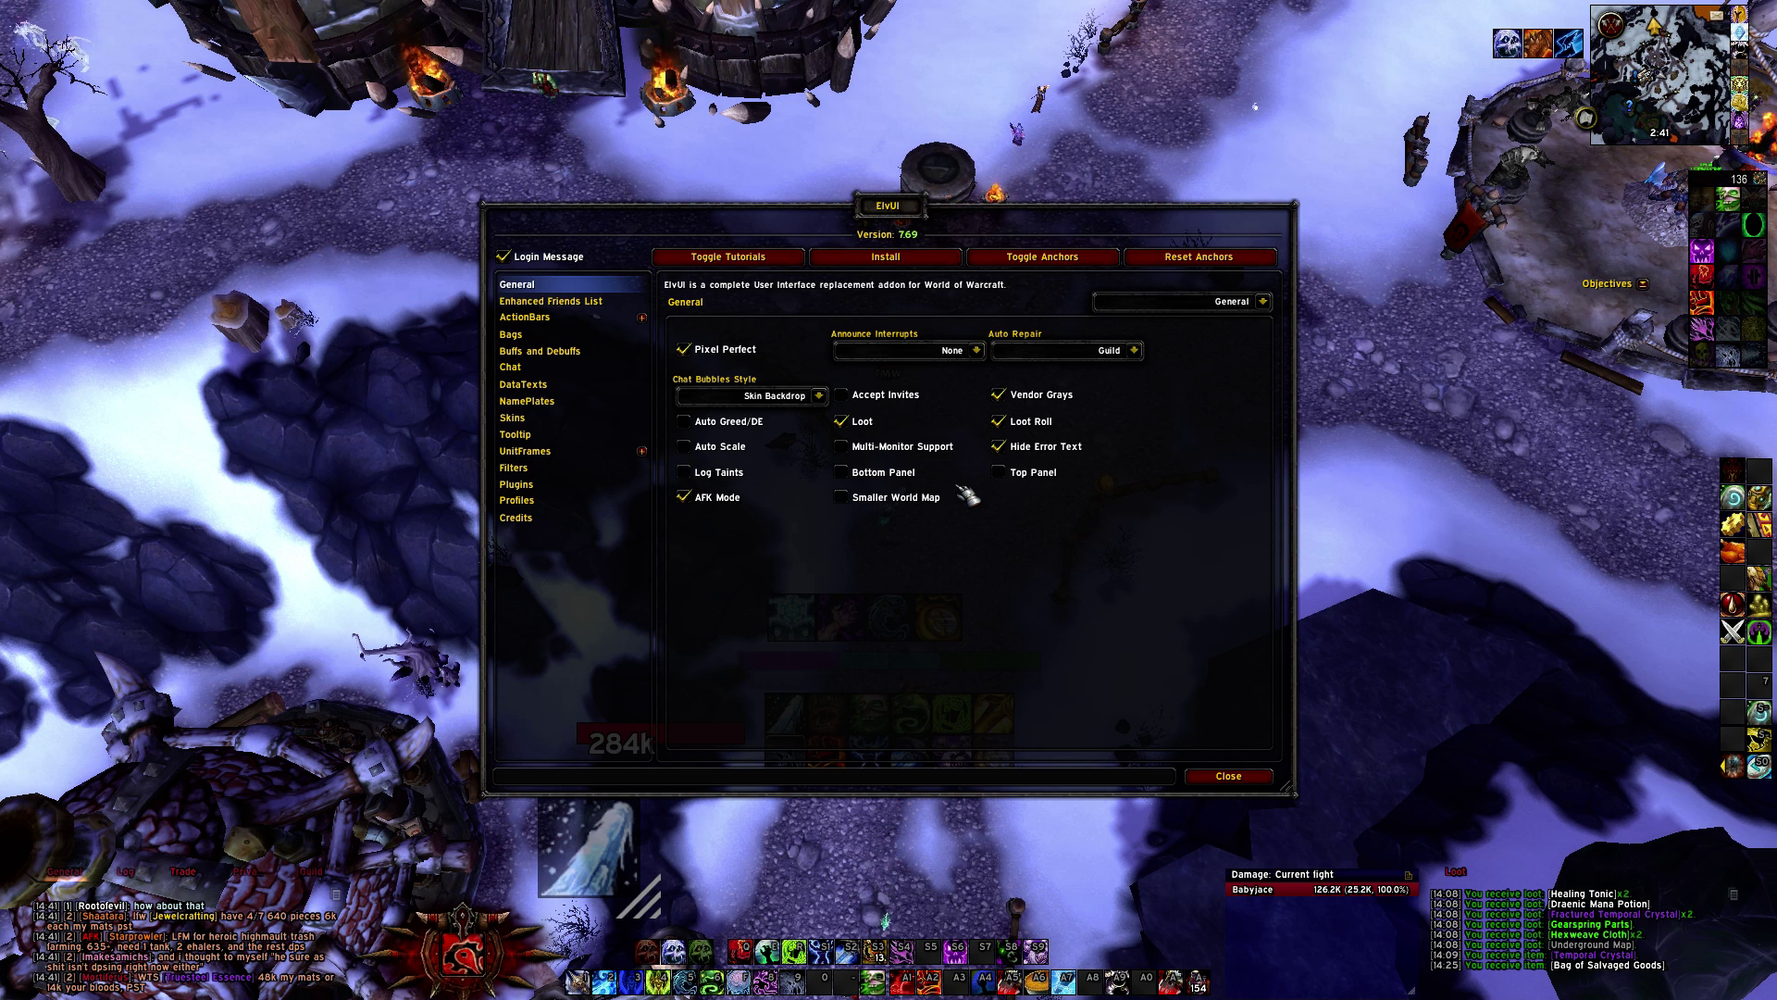
pyautogui.click(550, 302)
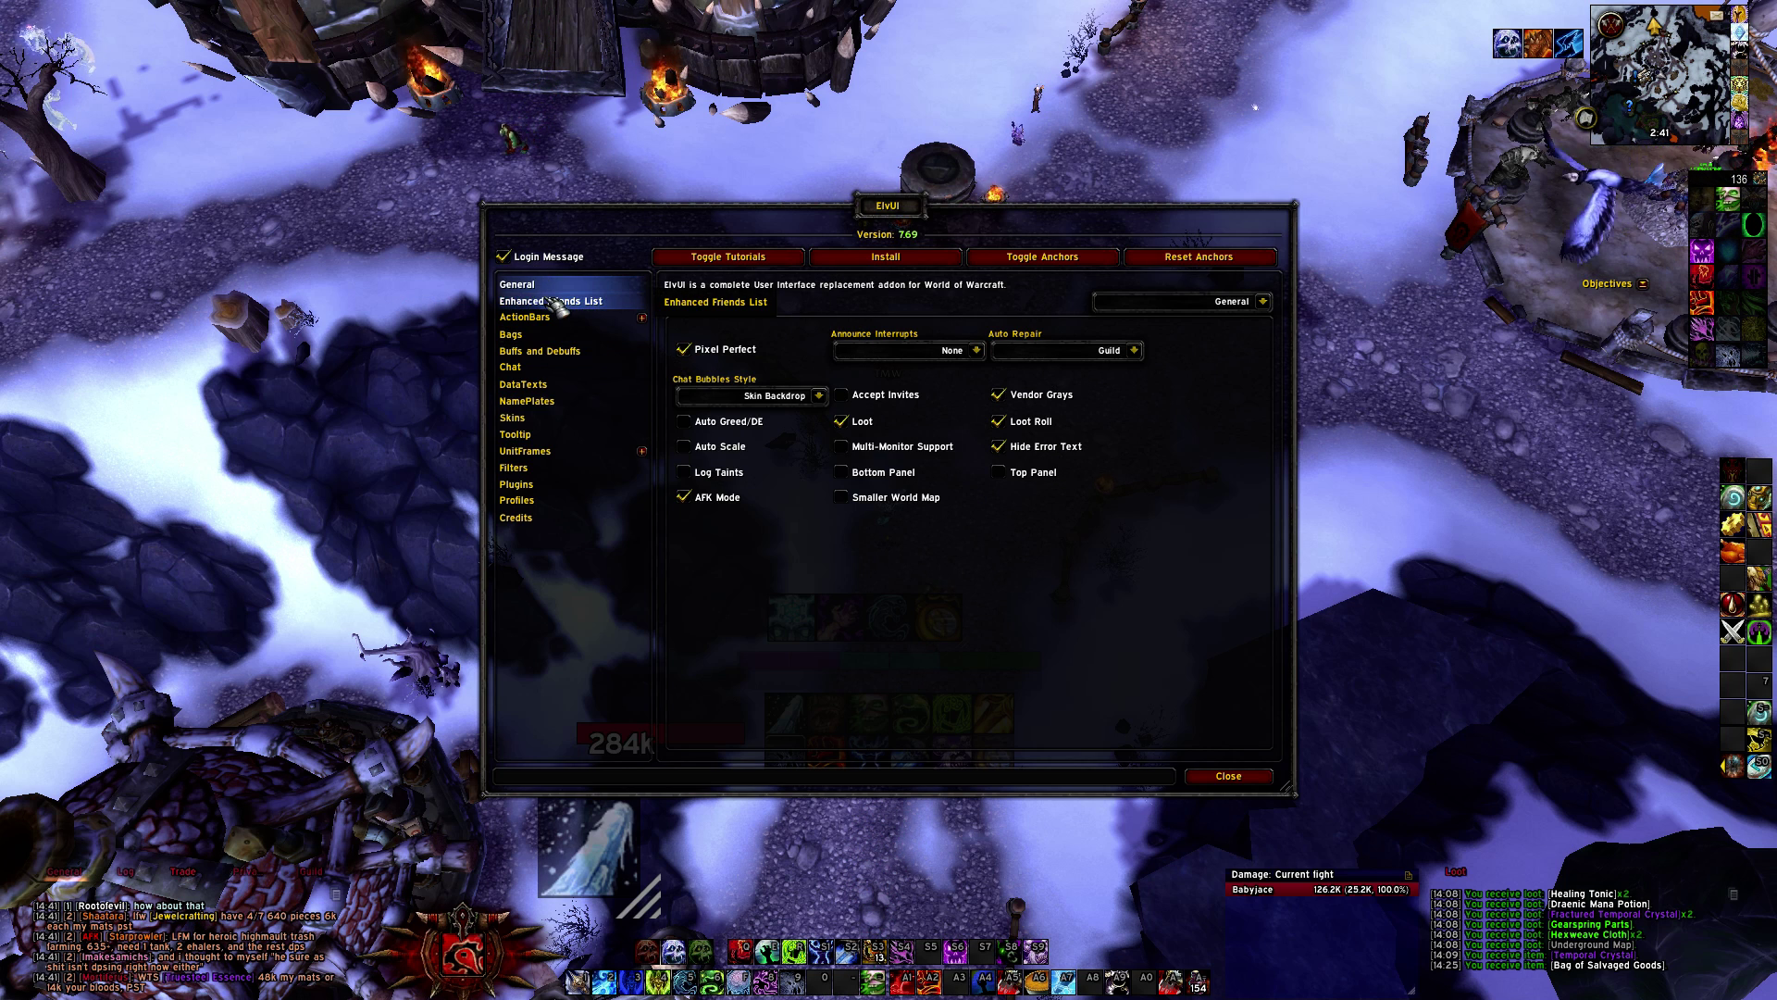
pyautogui.click(517, 284)
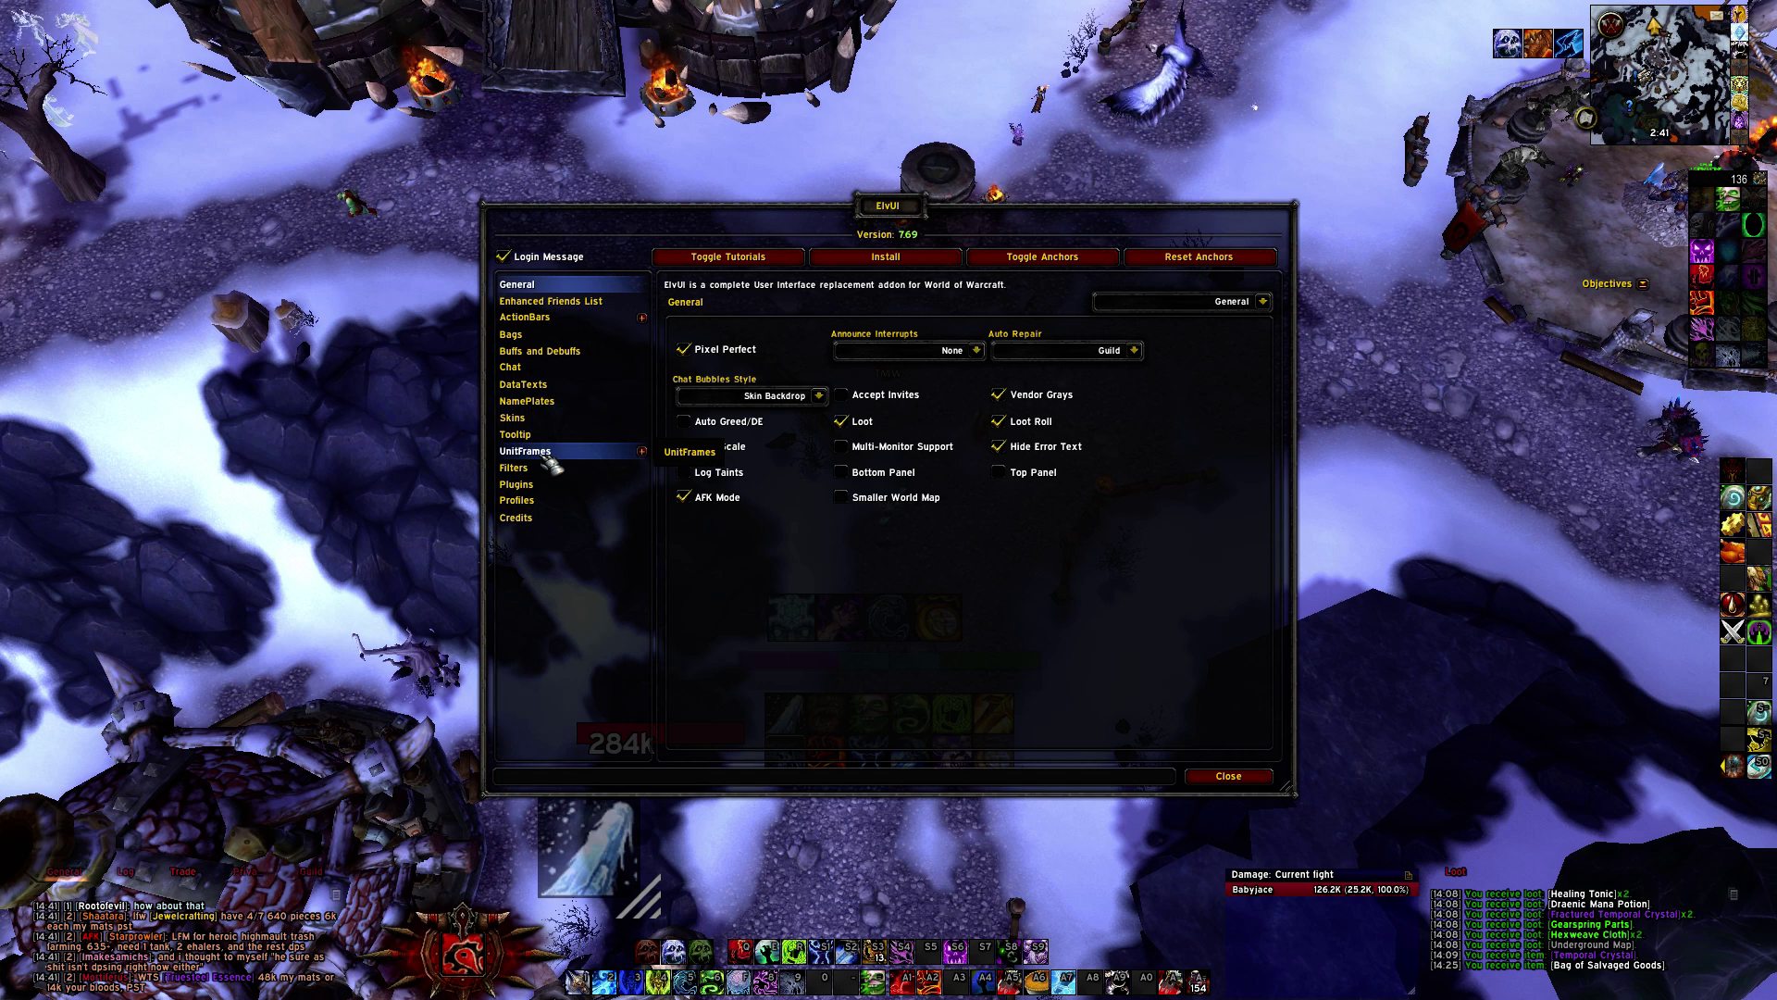
pyautogui.click(553, 505)
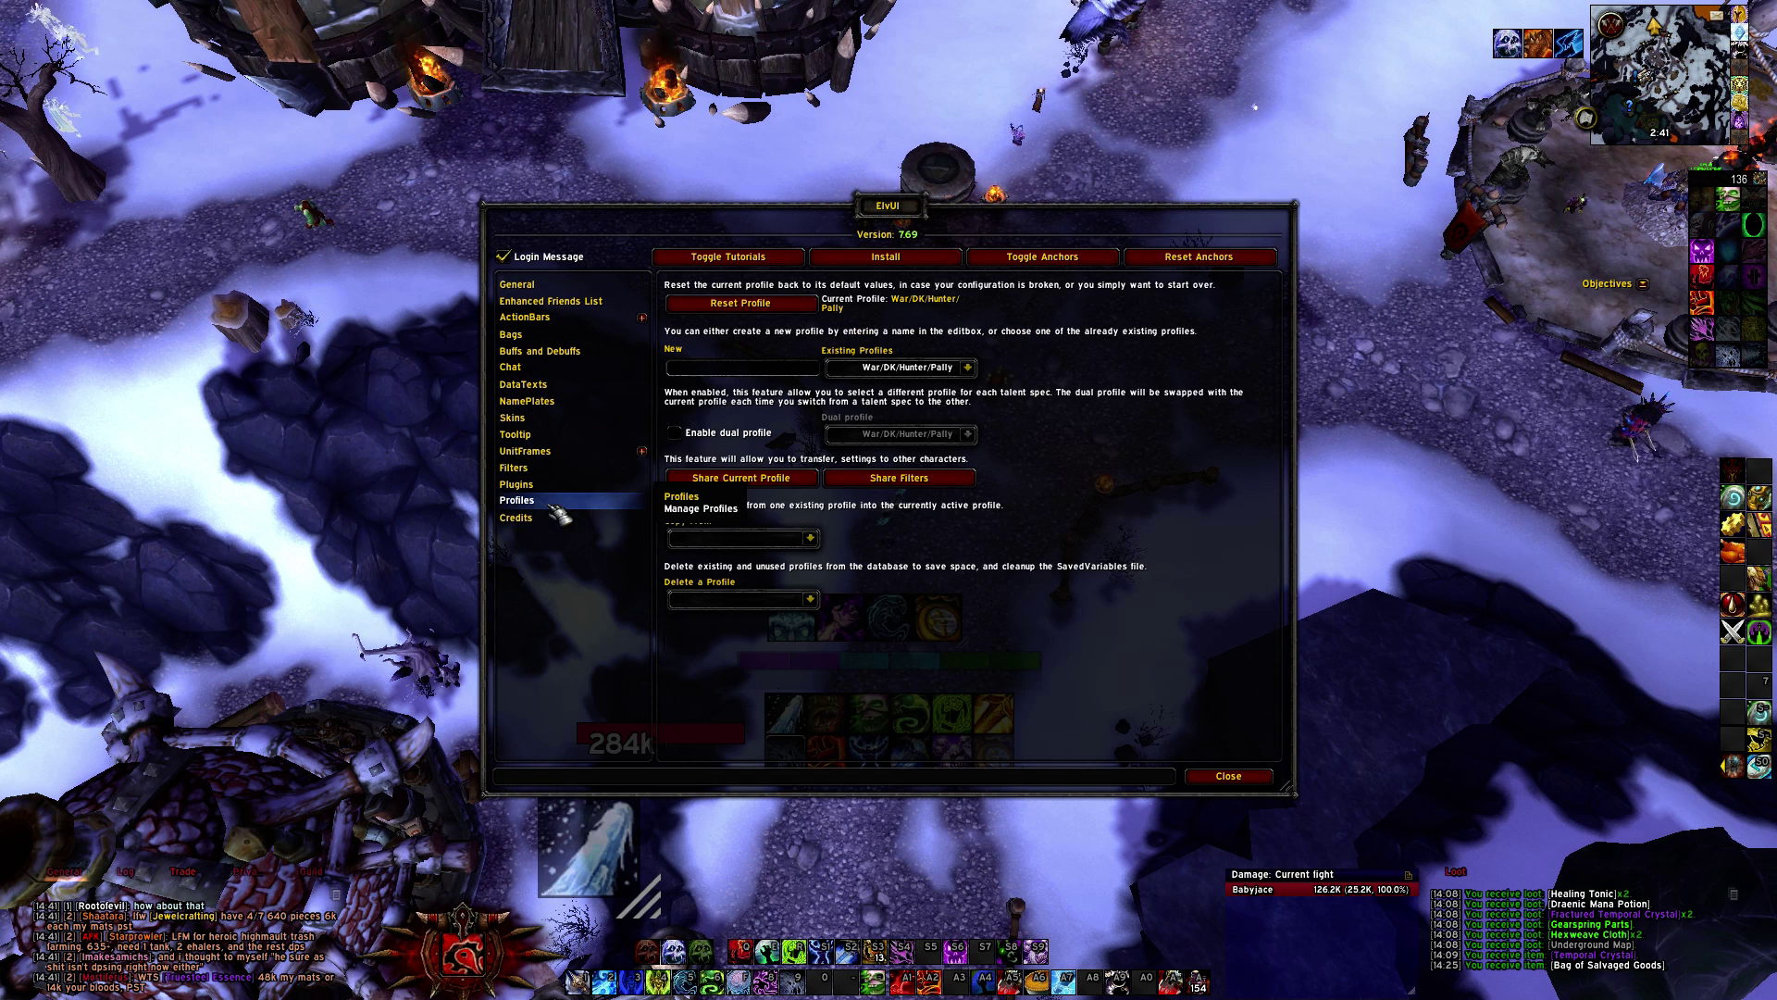
pyautogui.click(969, 367)
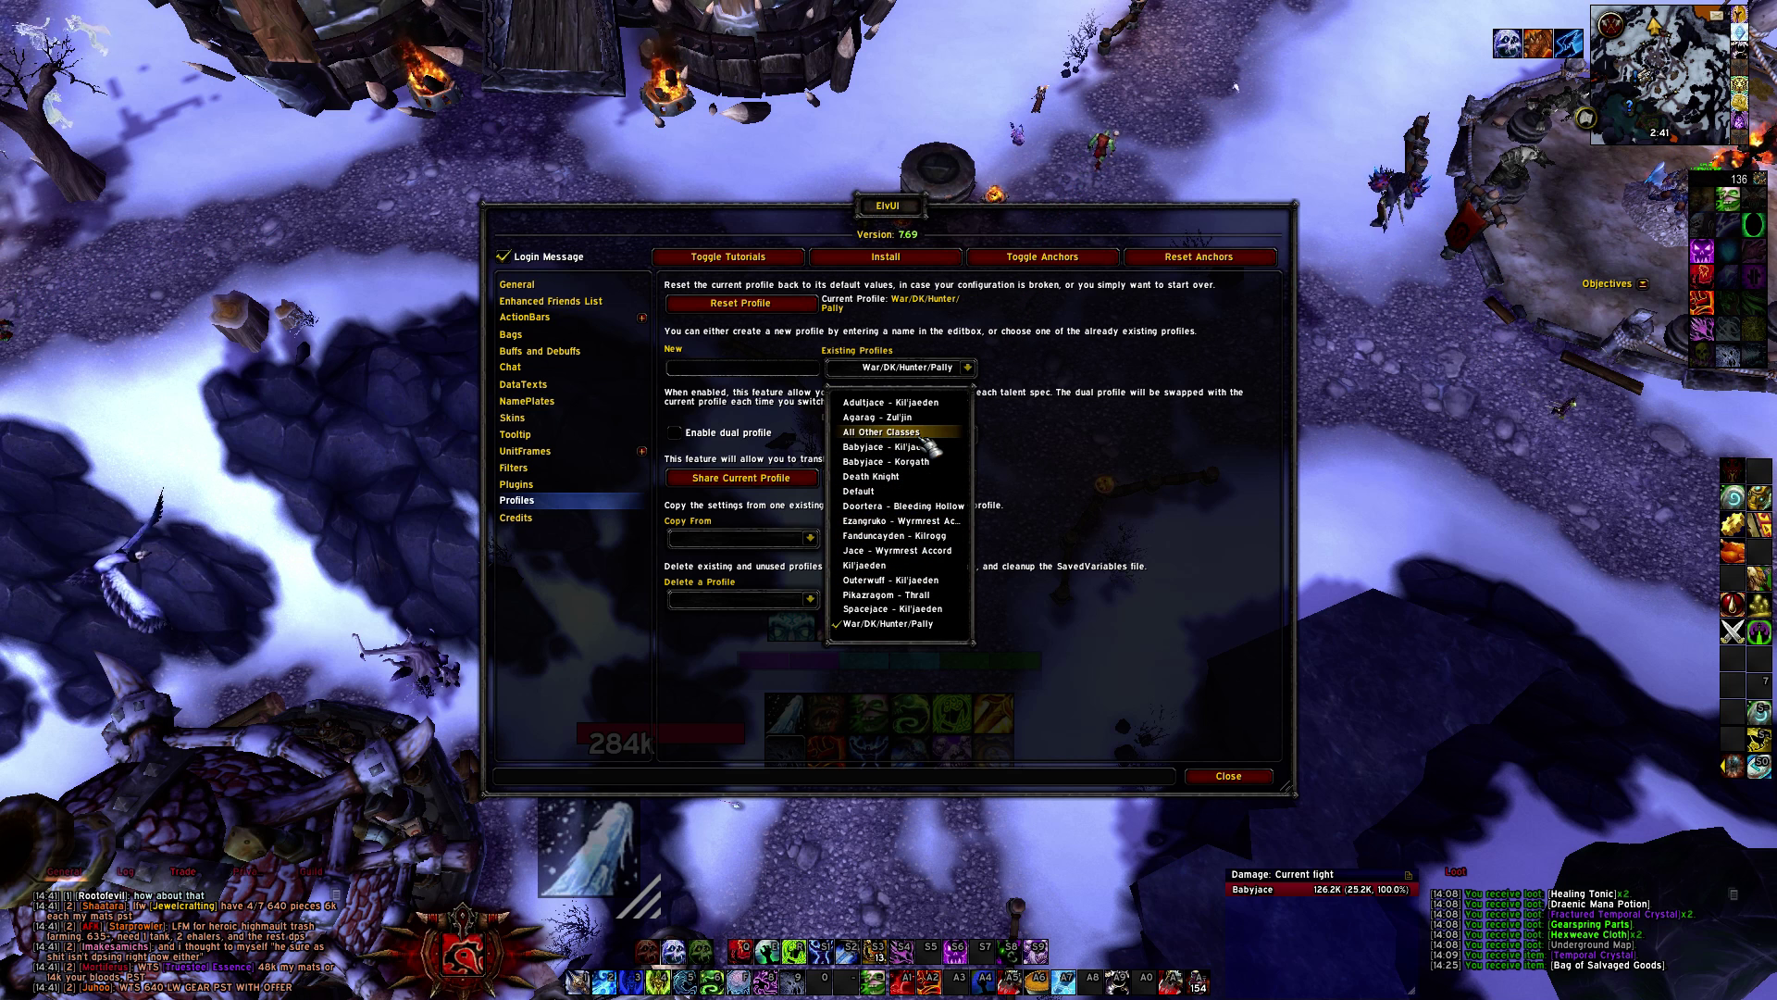
pyautogui.click(1213, 779)
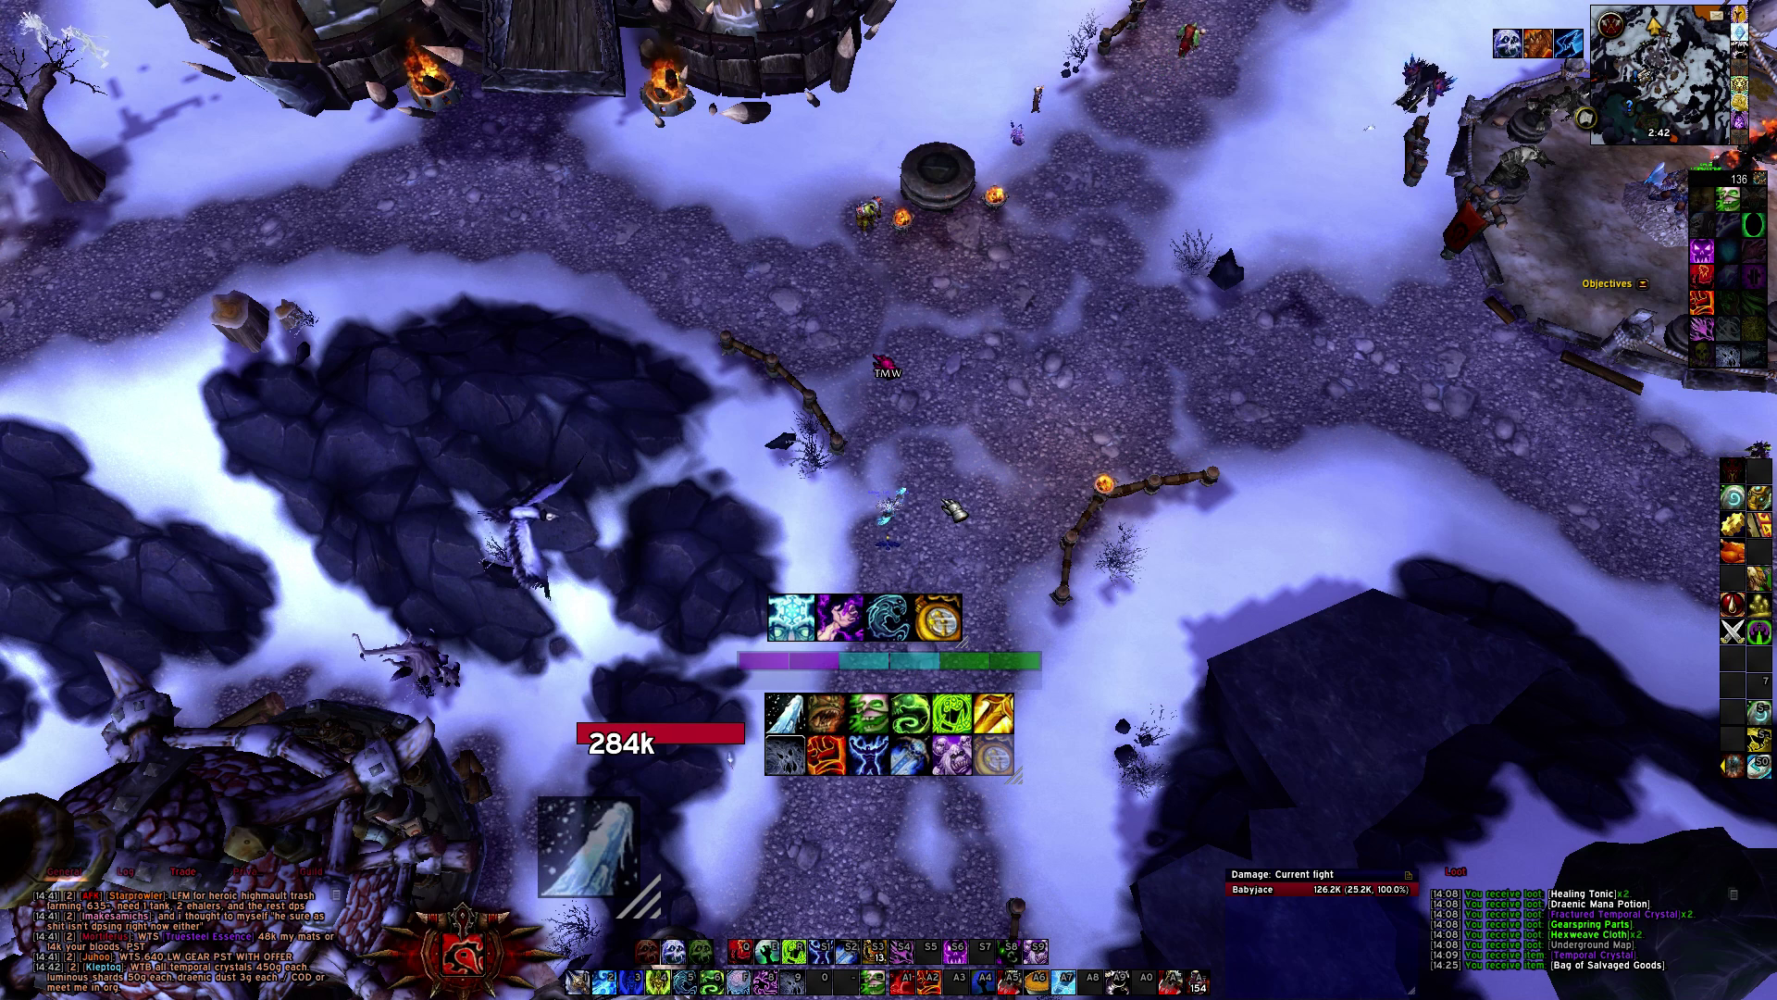
pyautogui.press('Return')
pyautogui.write('/sui')
# Launch SkullFlower's Ui installer with the /sui command.
pyautogui.press('Return')
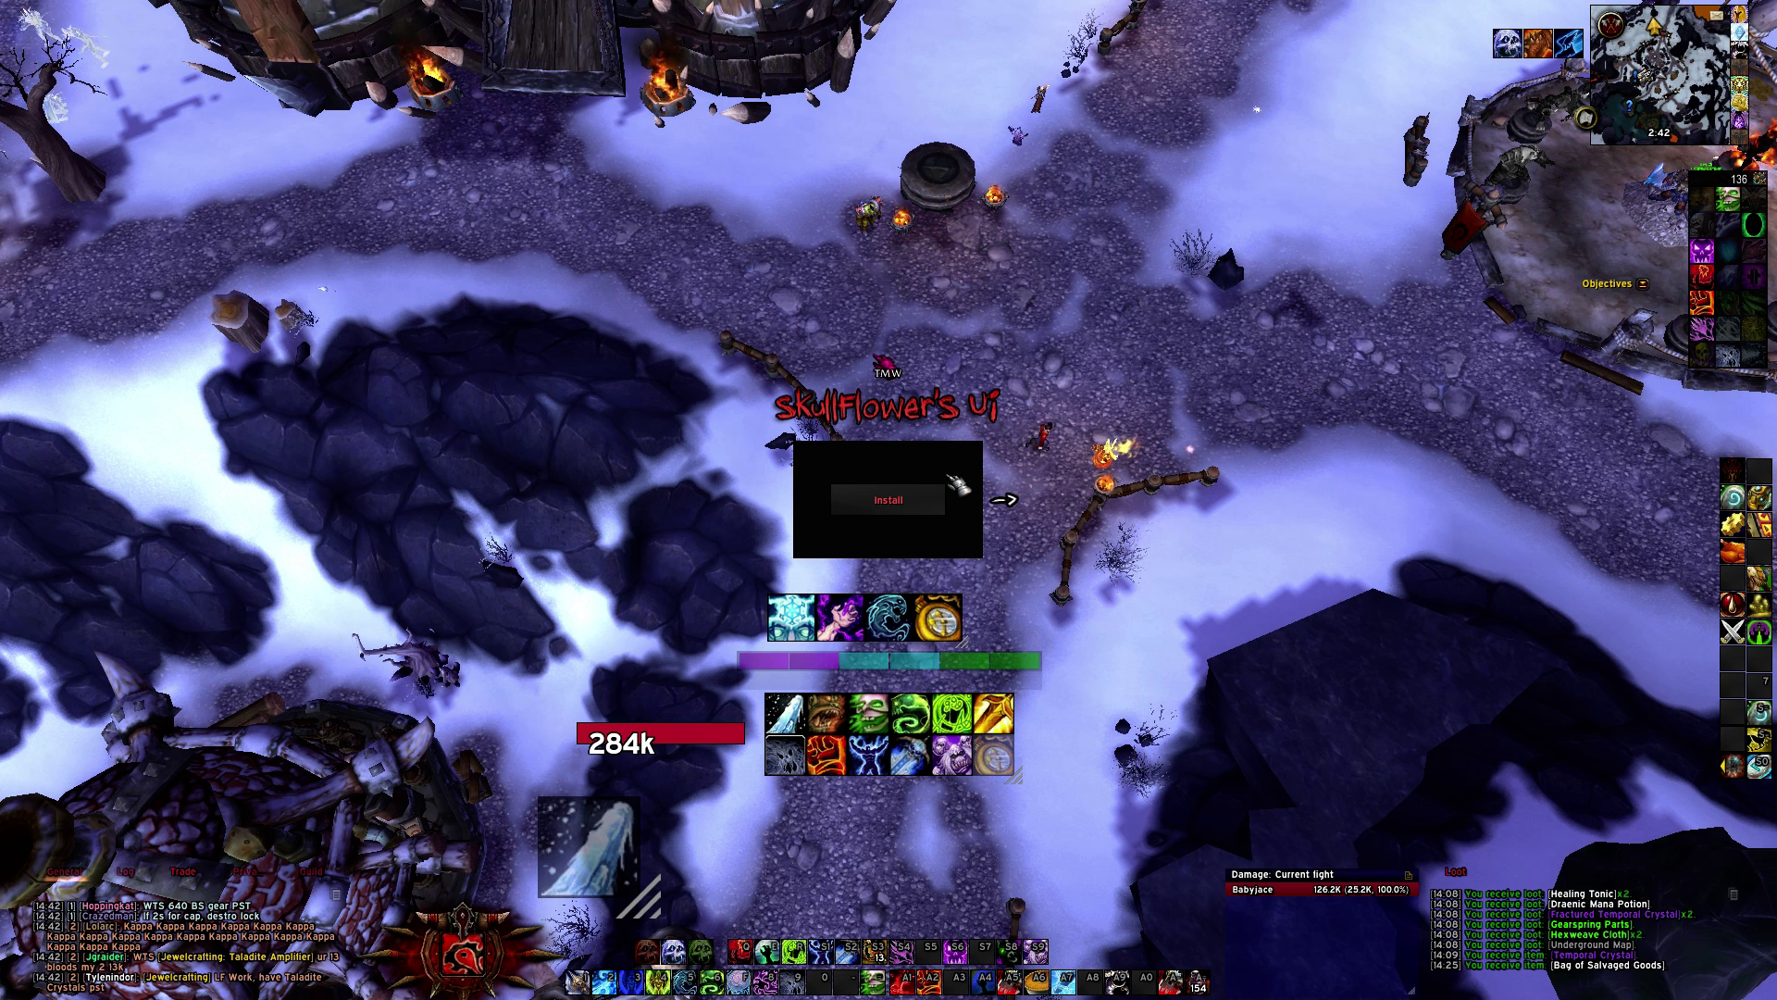
# Install SkullFlower's Ui and advance past the settings and texture page to Finish.
pyautogui.click(1009, 503)
pyautogui.click(1009, 503)
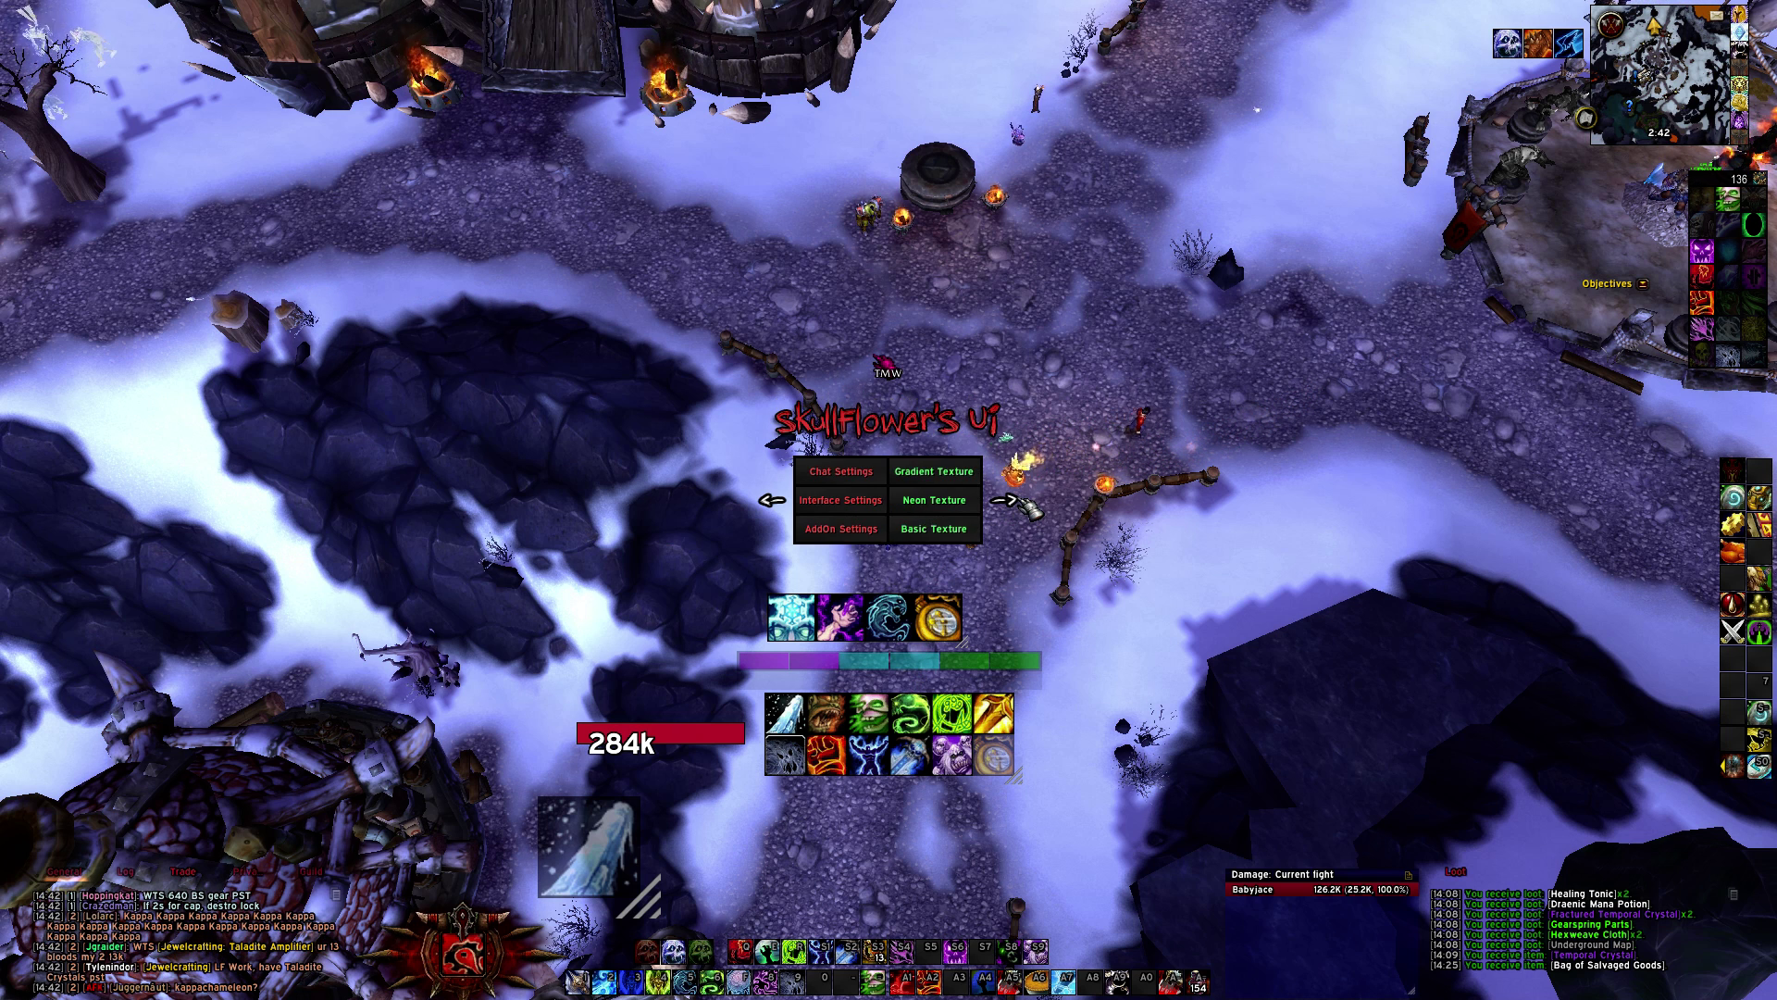
pyautogui.click(1005, 501)
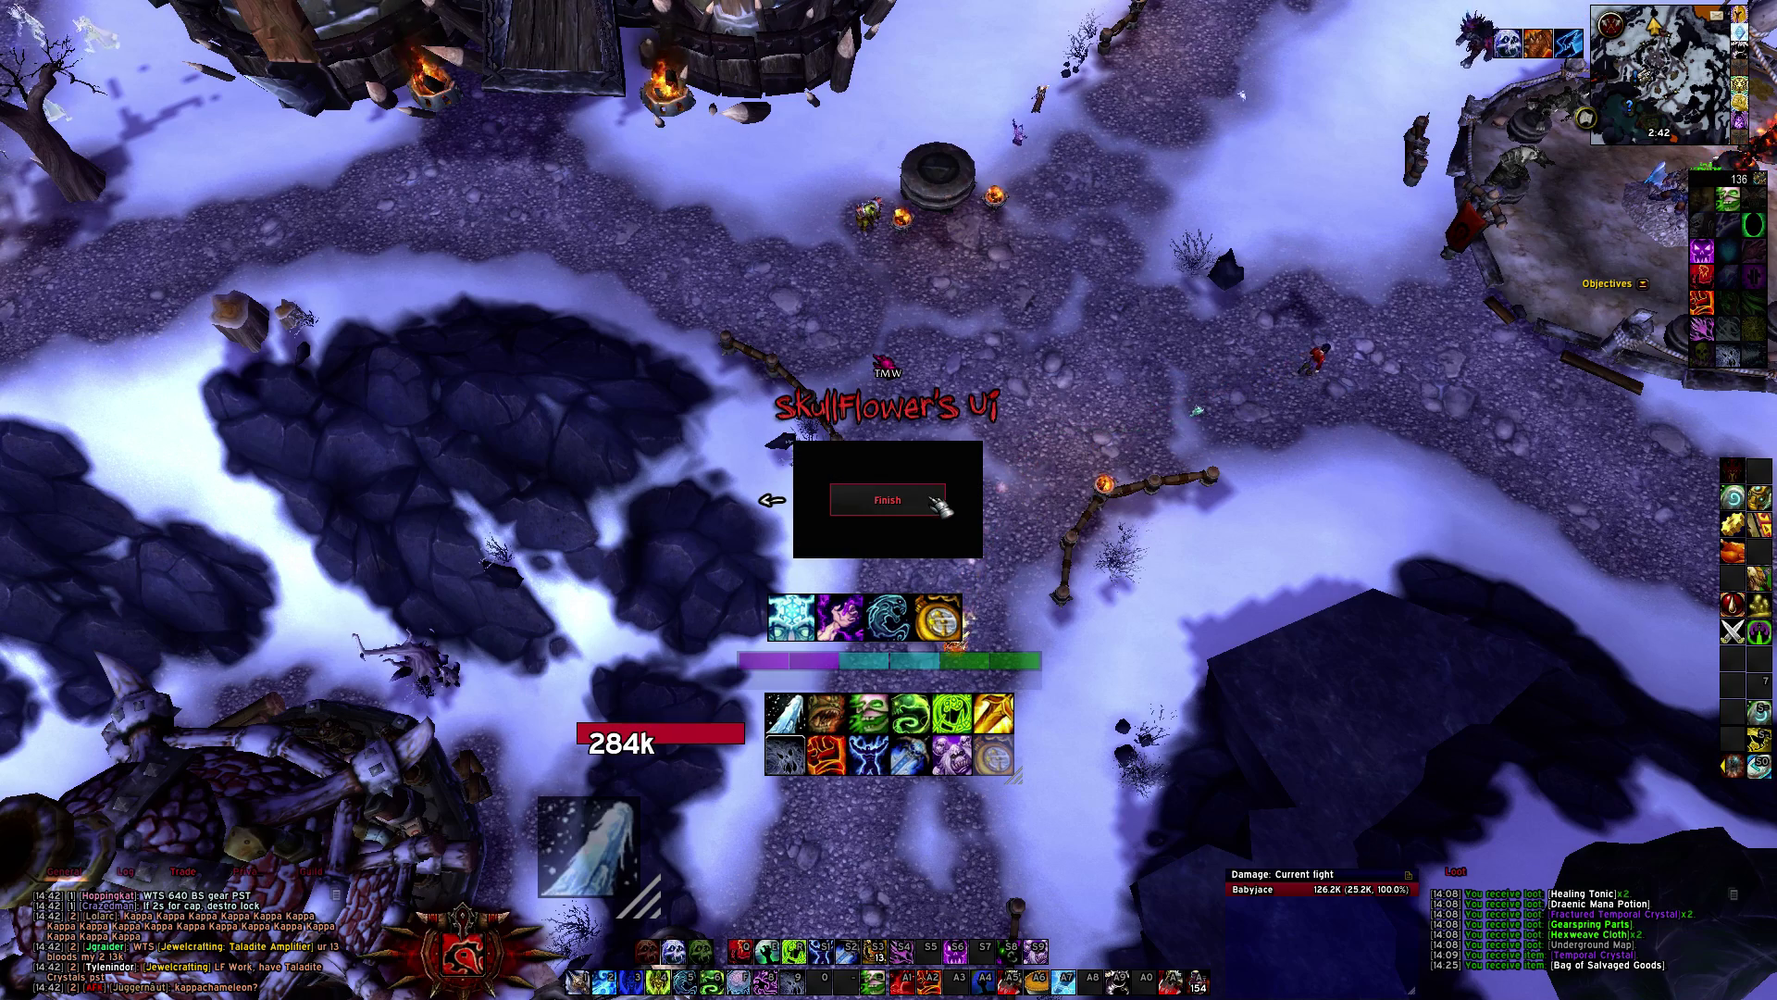
pyautogui.press('a')
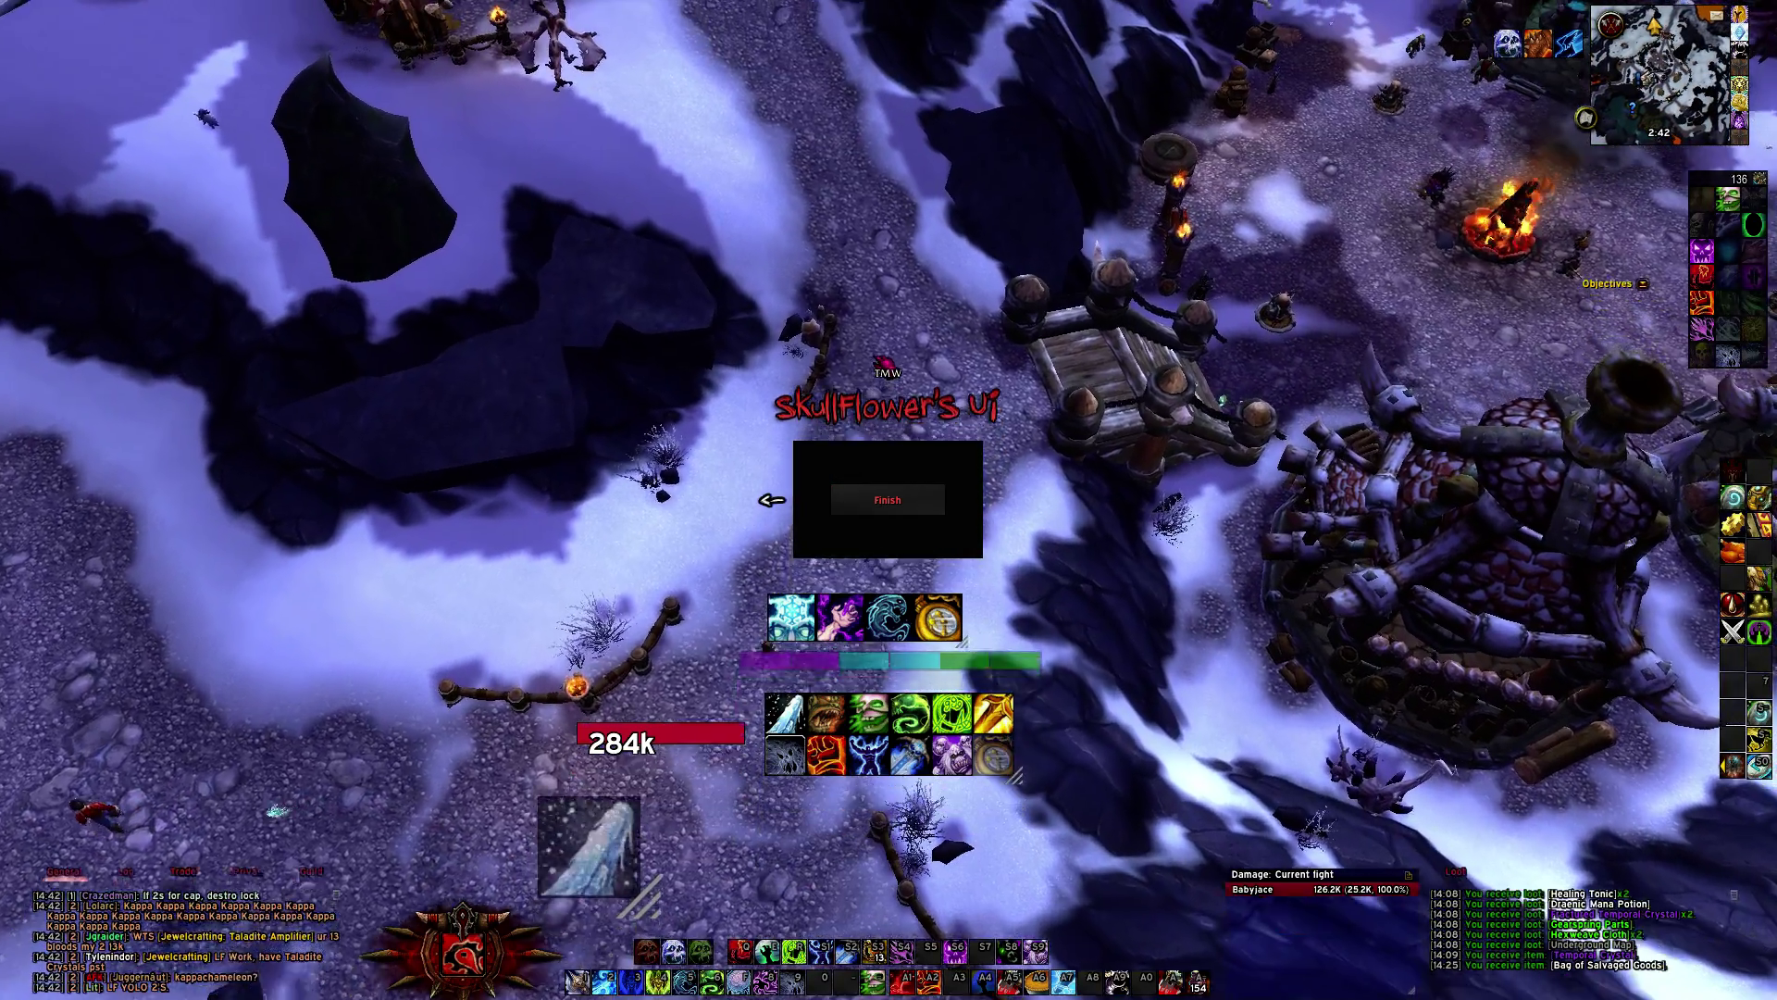